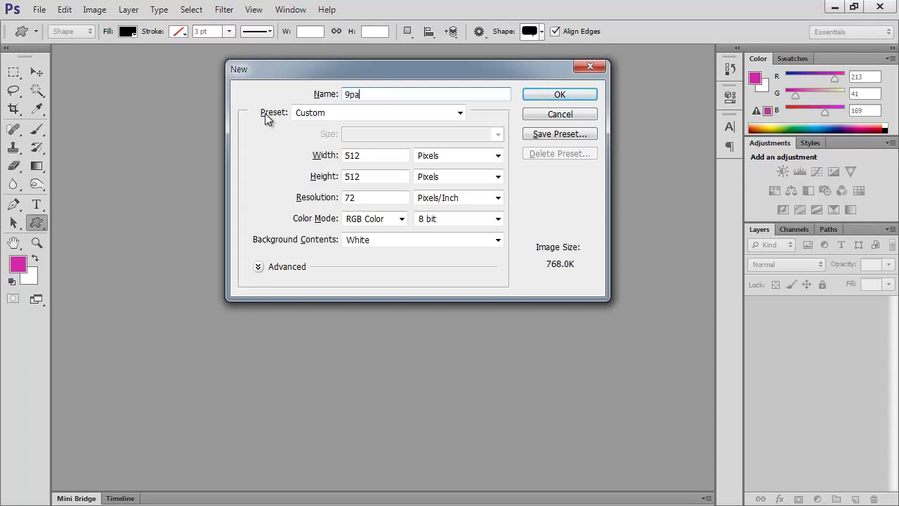
Step: Create a new white 512 by 512 pixel document at 72 pixels/inch named 9patchsample
type("sample")
left_click(359, 94)
type("c")
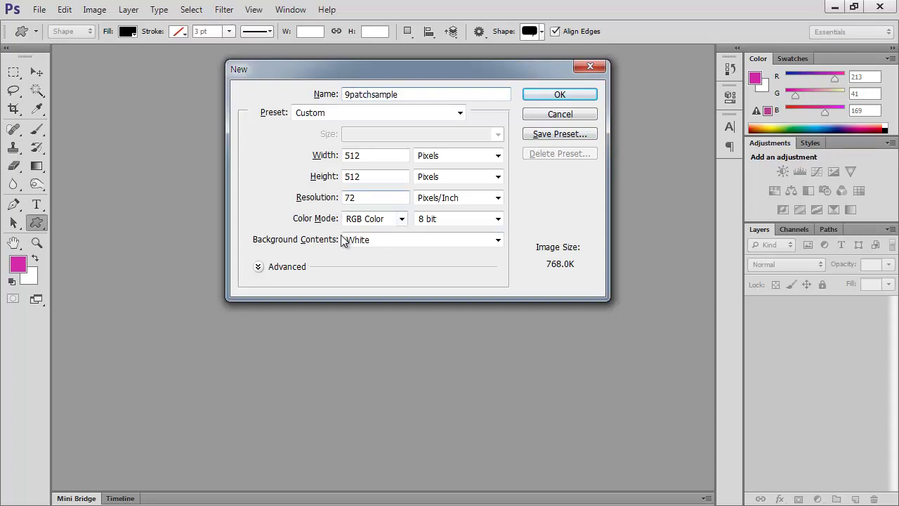
left_click(565, 96)
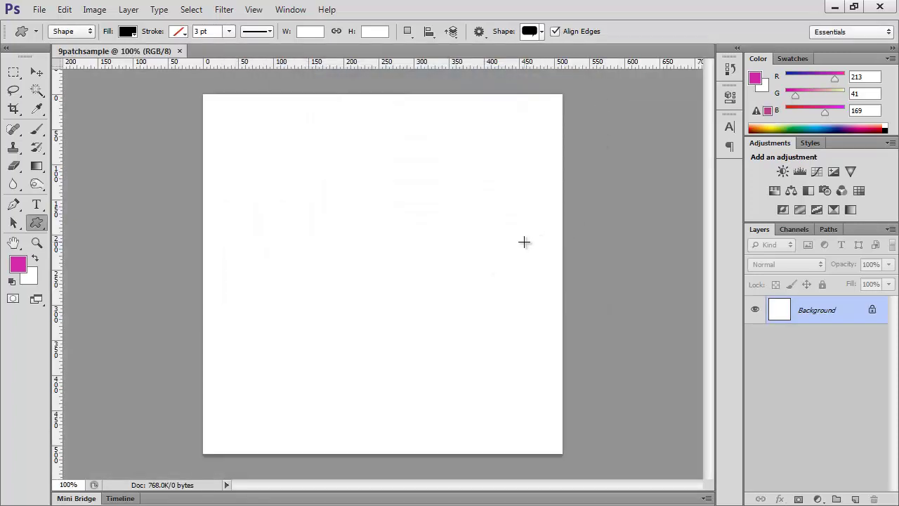
Step: Draw a rounded rectangular speech bubble about 303 by 218 px on the canvas with the Custom Shape Tool
left_click(43, 221)
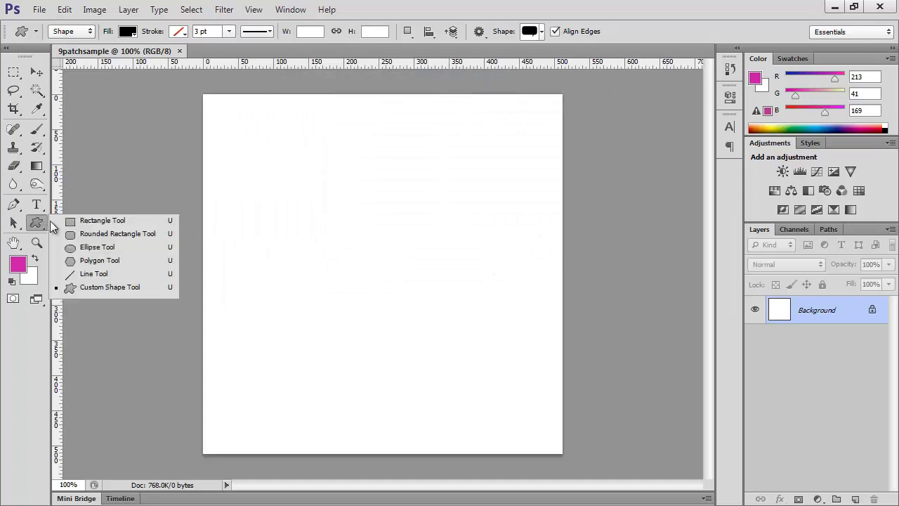
left_click(107, 288)
left_click(541, 31)
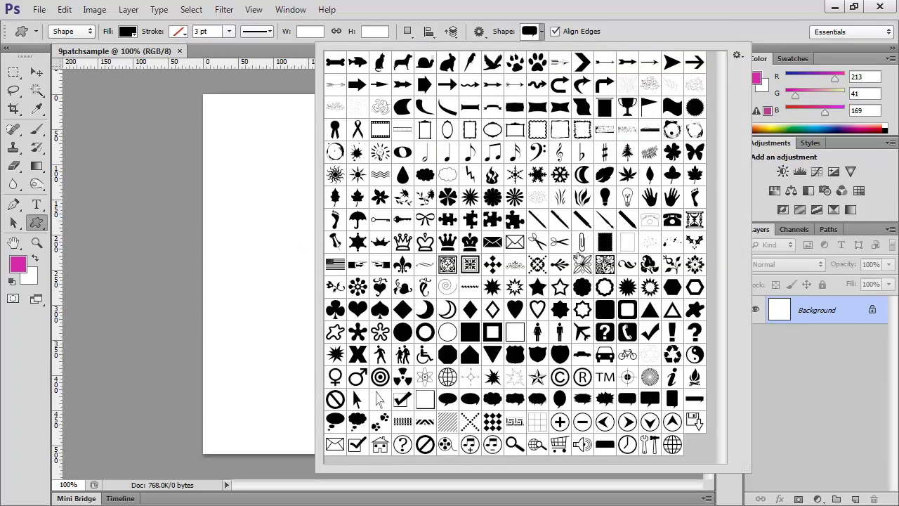
left_click(628, 401)
left_click(628, 400)
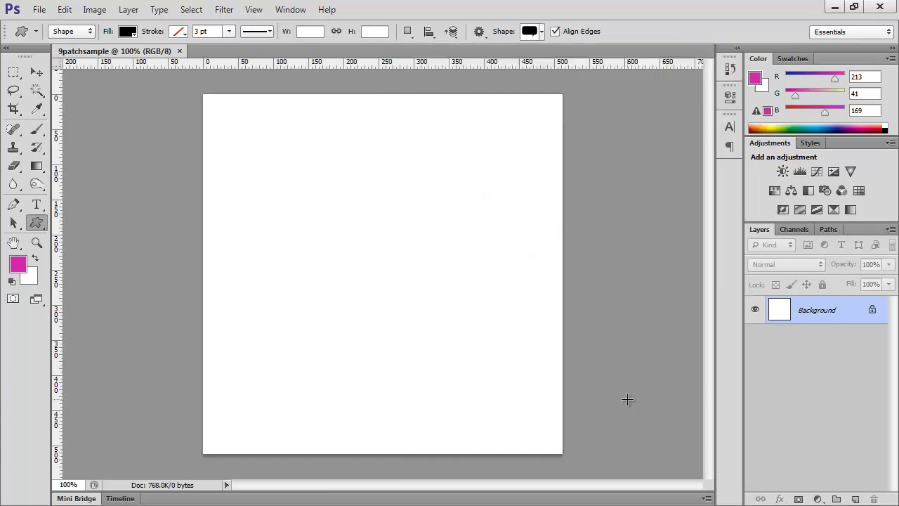
left_click_drag(240, 192, 503, 347)
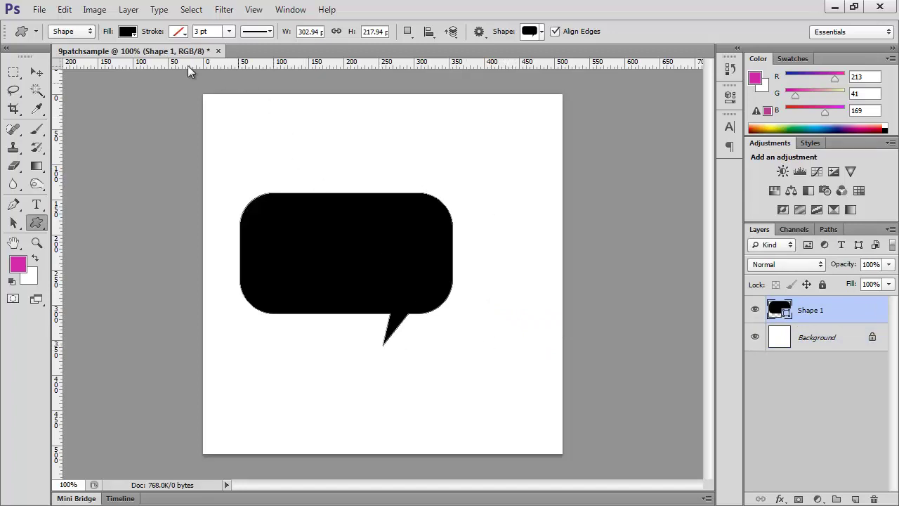
Step: Fill the speech bubble shape with light blue
left_click(128, 32)
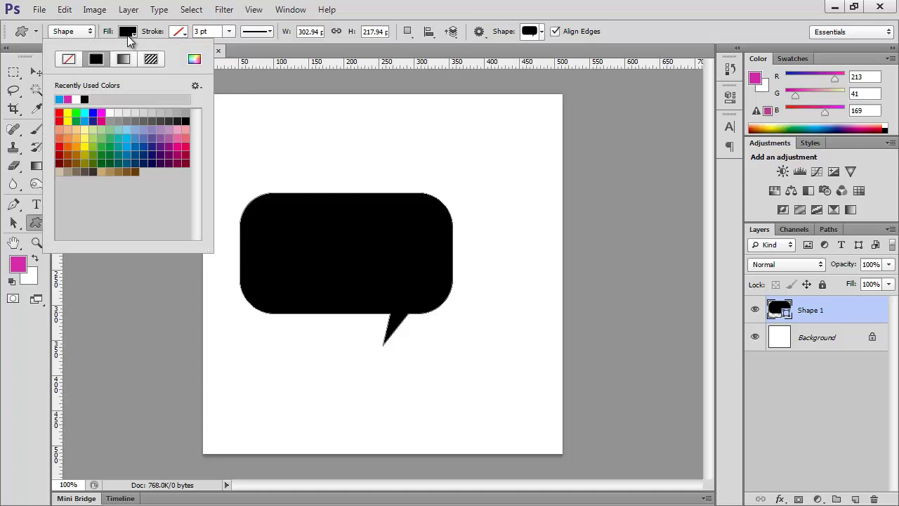
left_click(83, 123)
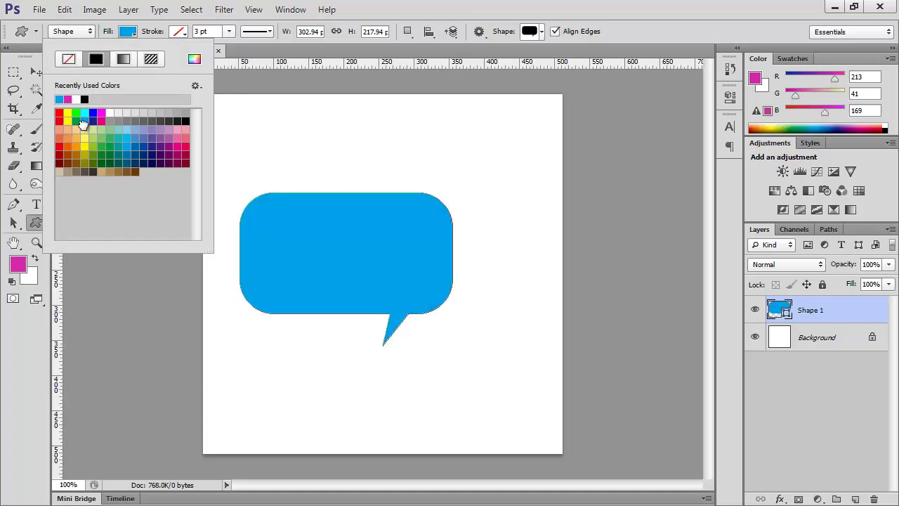
left_click(679, 23)
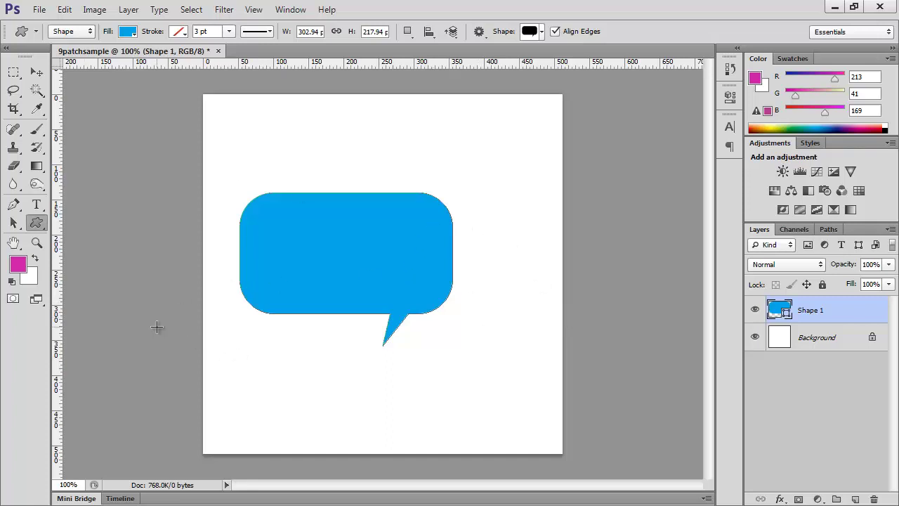
Step: Trim the canvas to the speech bubble on all four sides, based on the top left pixel color
left_click(109, 11)
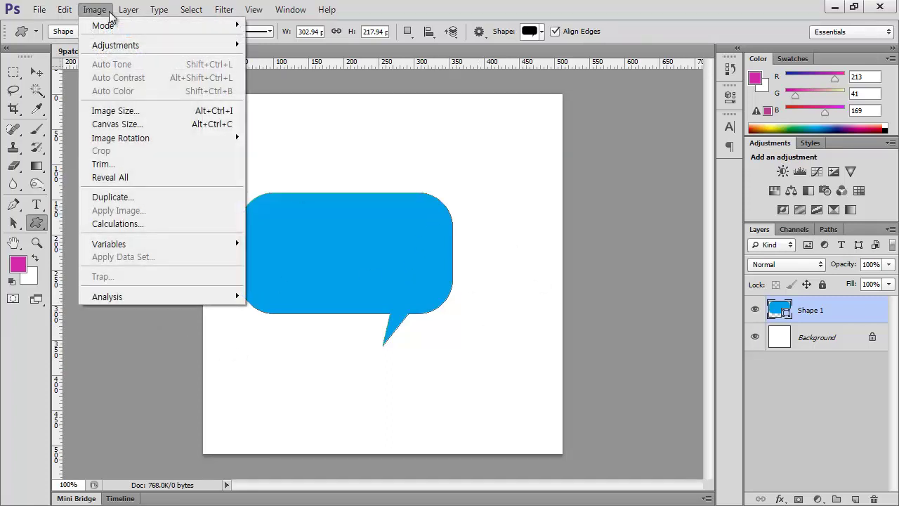
left_click(116, 166)
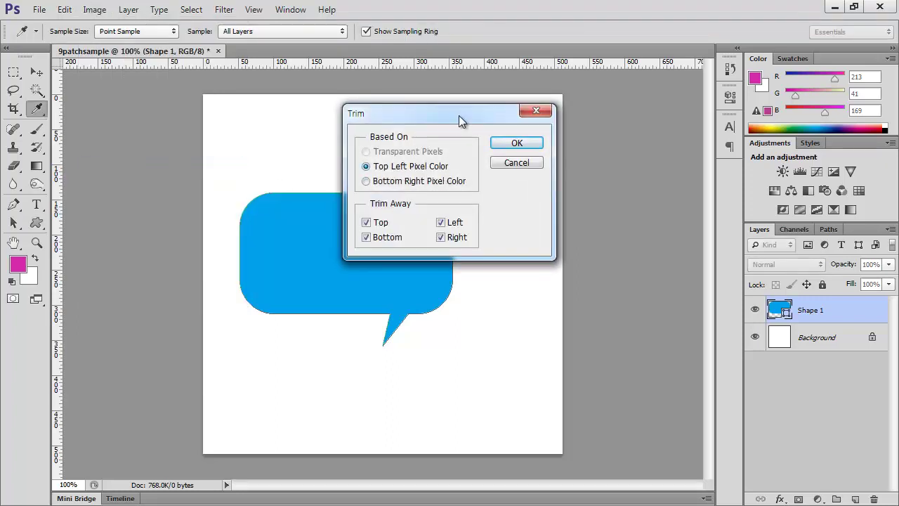
left_click_drag(462, 114, 589, 62)
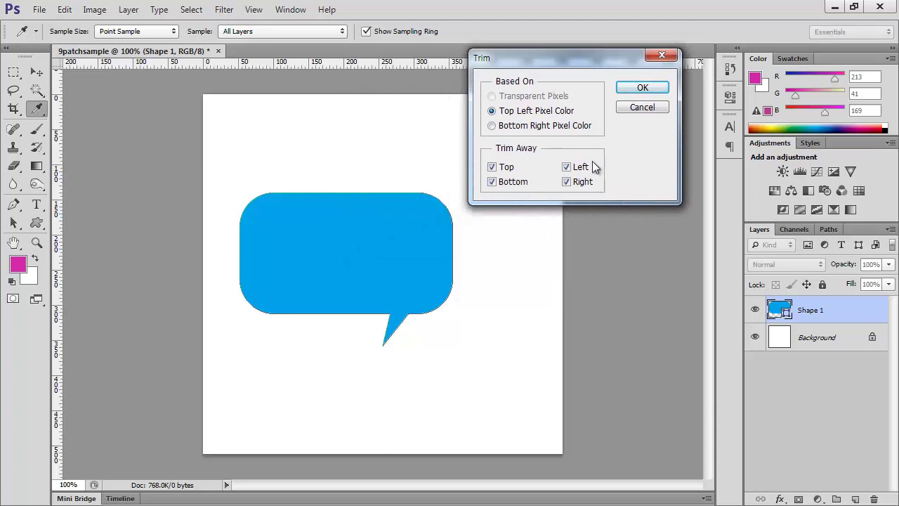
left_click(642, 89)
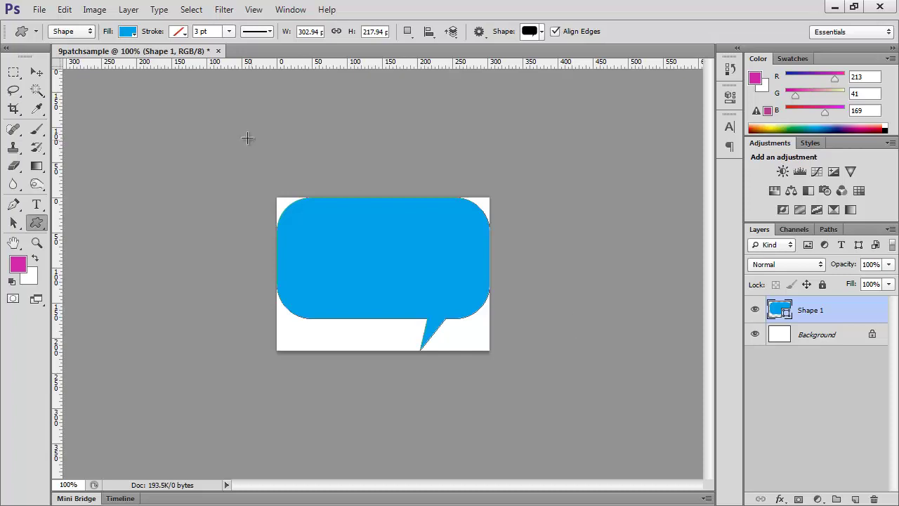
Step: Export the image for web as a PNG-24 with transparency, saving it as 9patchsample.png on drive D
left_click(39, 9)
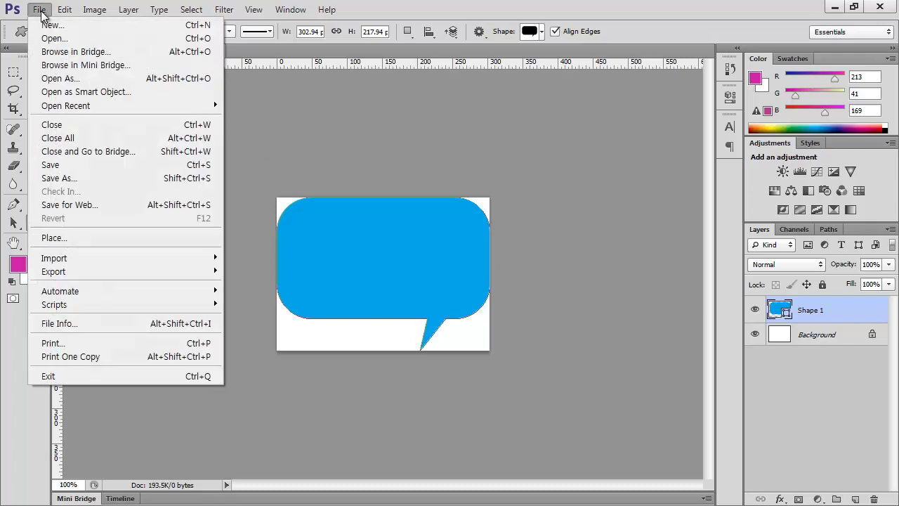
left_click(102, 205)
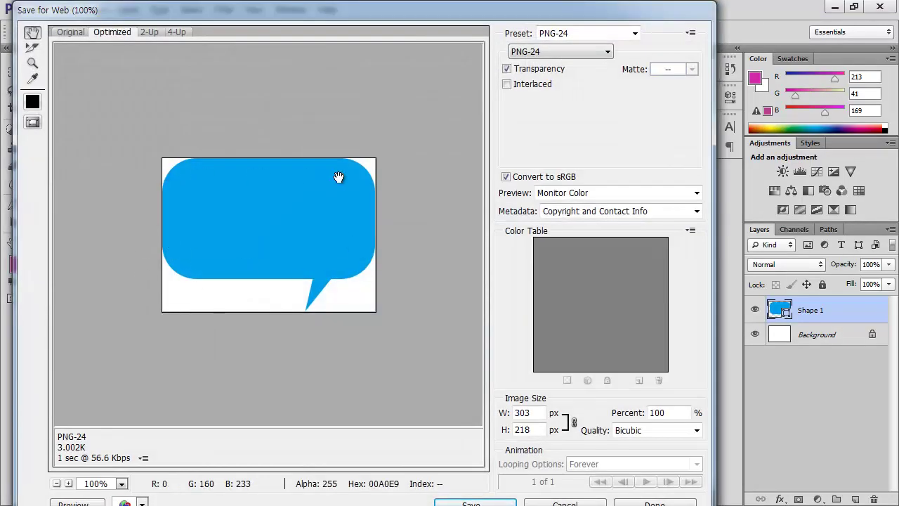
left_click(528, 60)
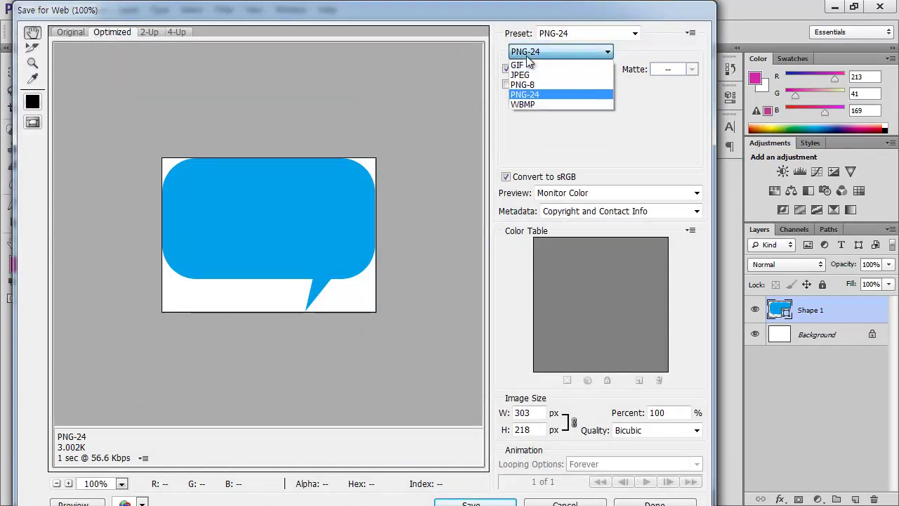
left_click(531, 96)
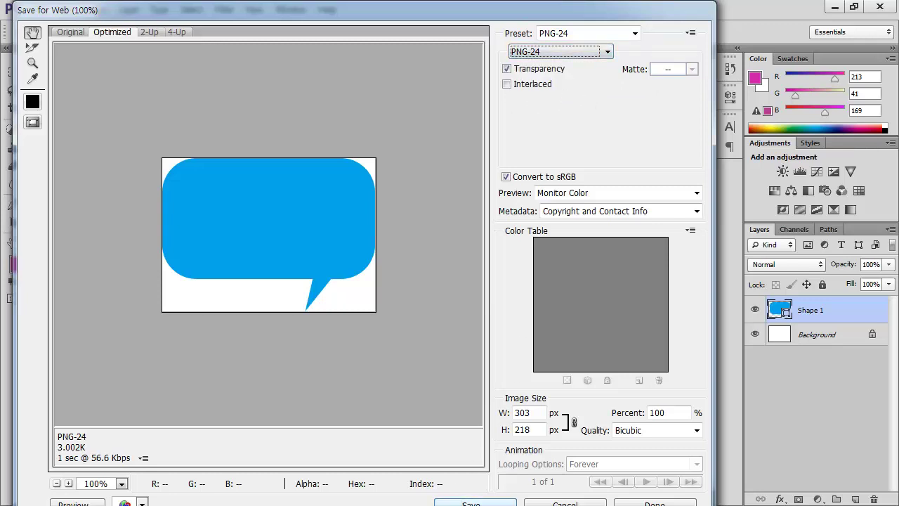
left_click(475, 503)
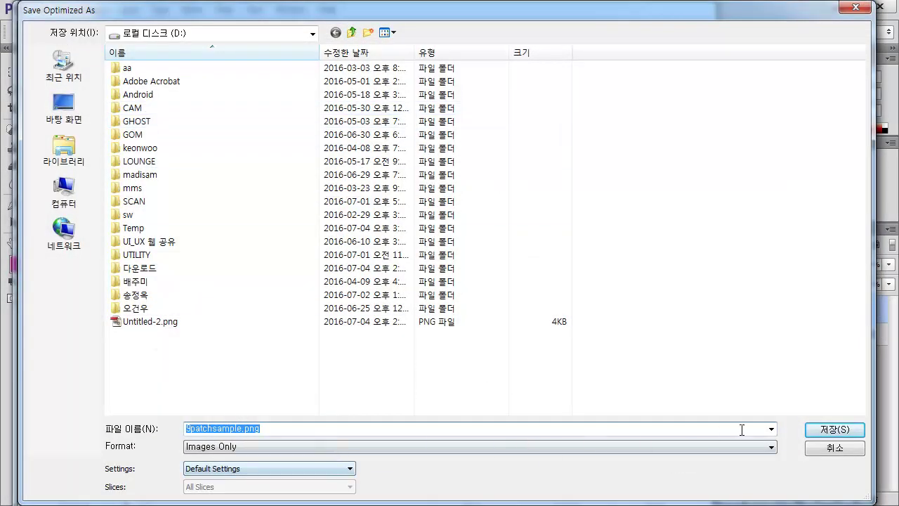
left_click(828, 430)
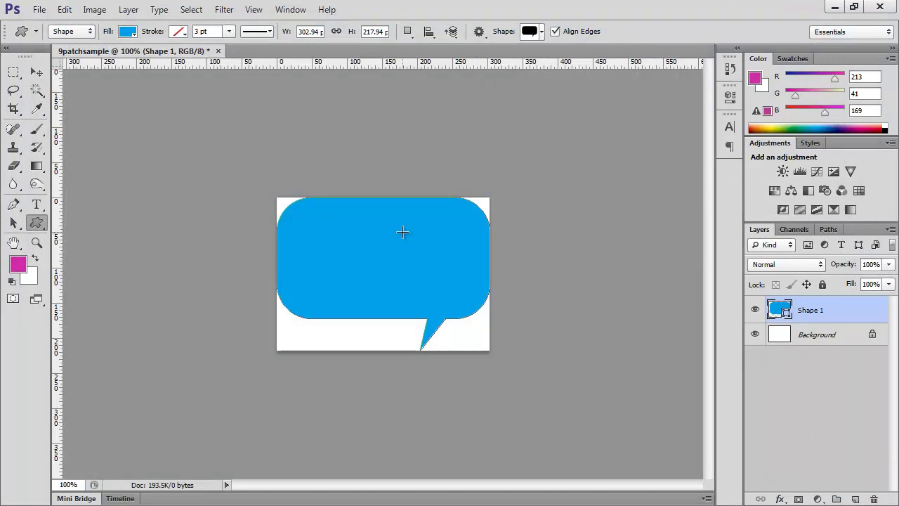
Step: Switch to Windows Explorer and launch draw9patch.bat from the tools folder of the Android sdk
key("alt+Tab")
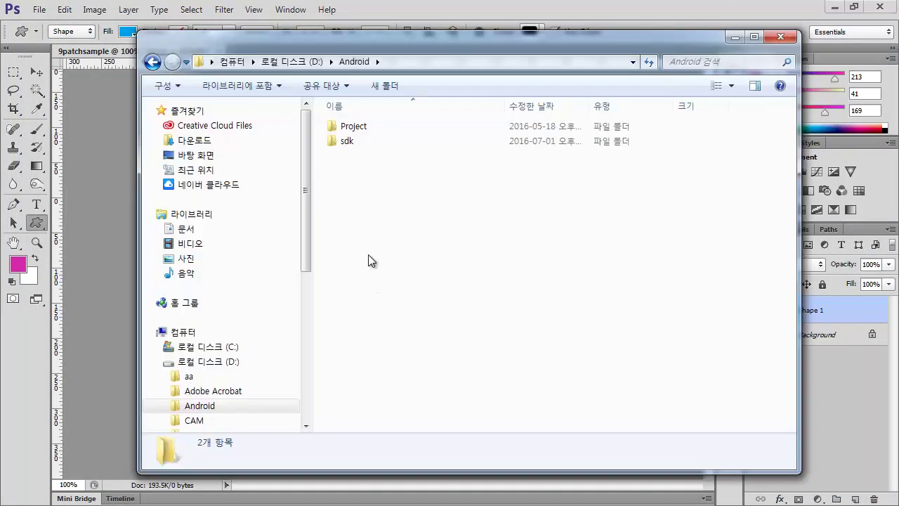
double_click(352, 141)
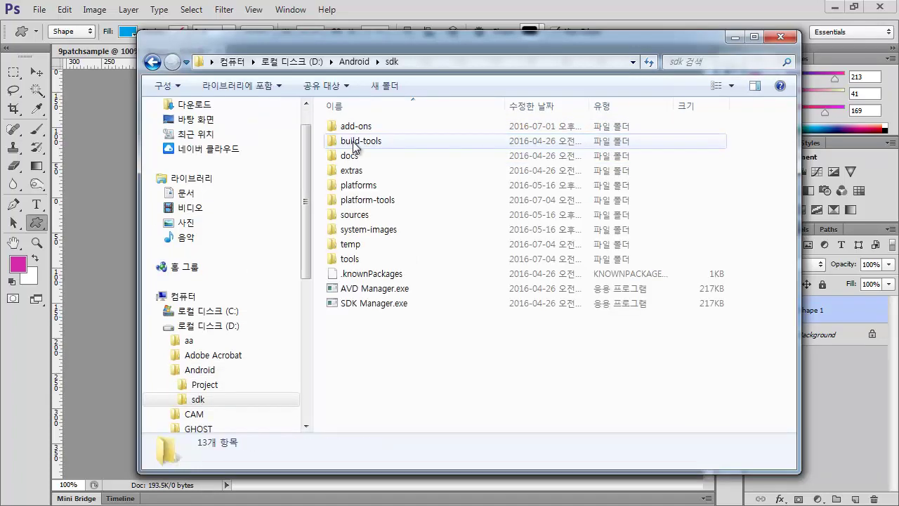
double_click(361, 262)
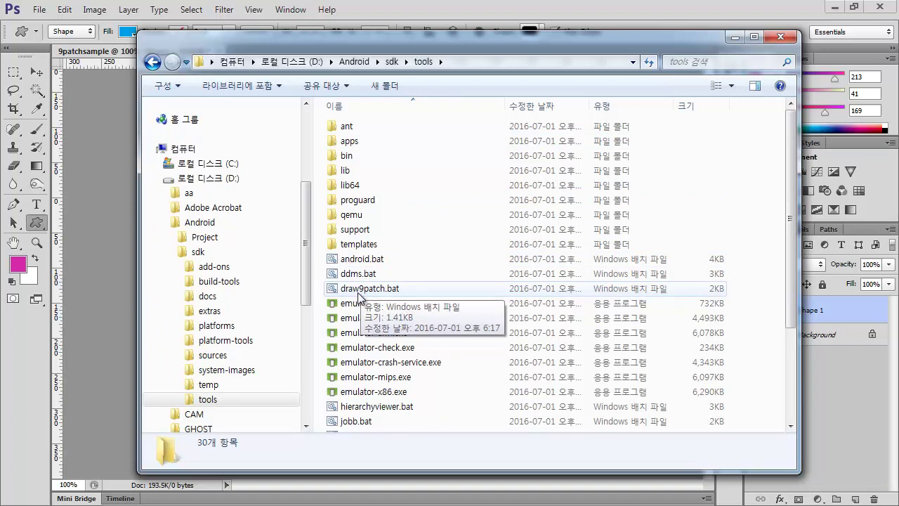
left_click(359, 294)
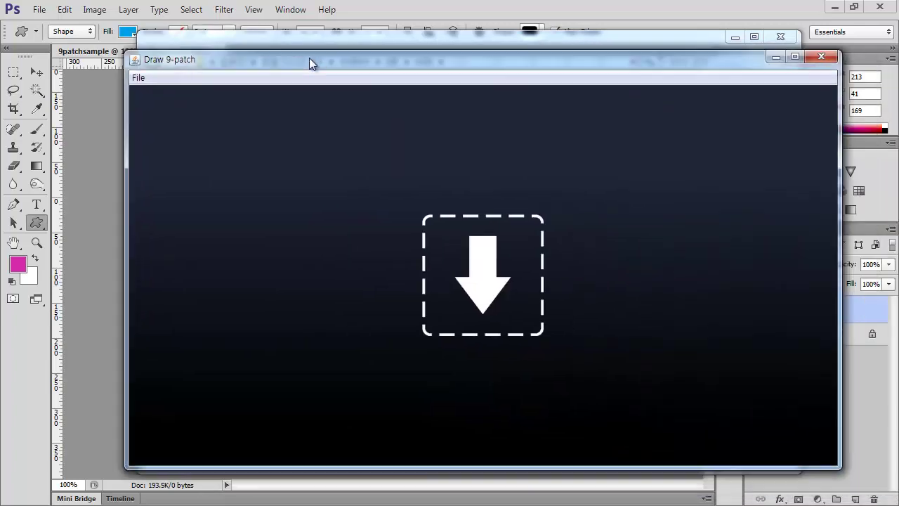
Step: Load 9patchsample.png into Draw 9-patch and maximize its window
mouse_move(309, 57)
left_mouse_down()
mouse_move(244, 74)
mouse_move(240, 54)
left_mouse_up()
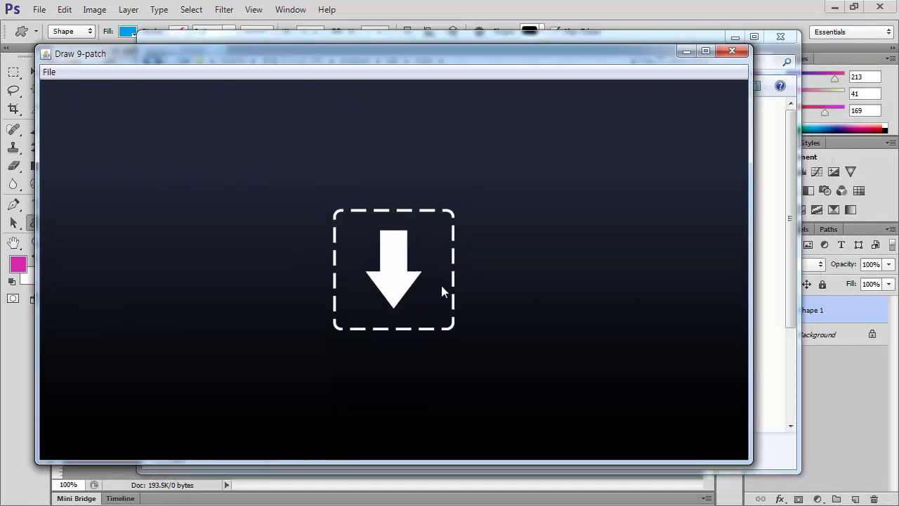
left_click_drag(481, 56, 472, 53)
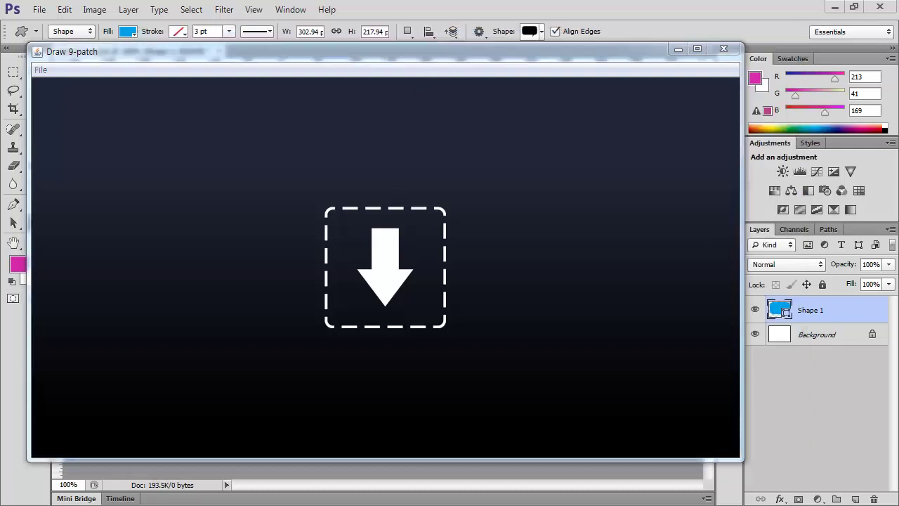
left_click_drag(646, 246, 378, 275)
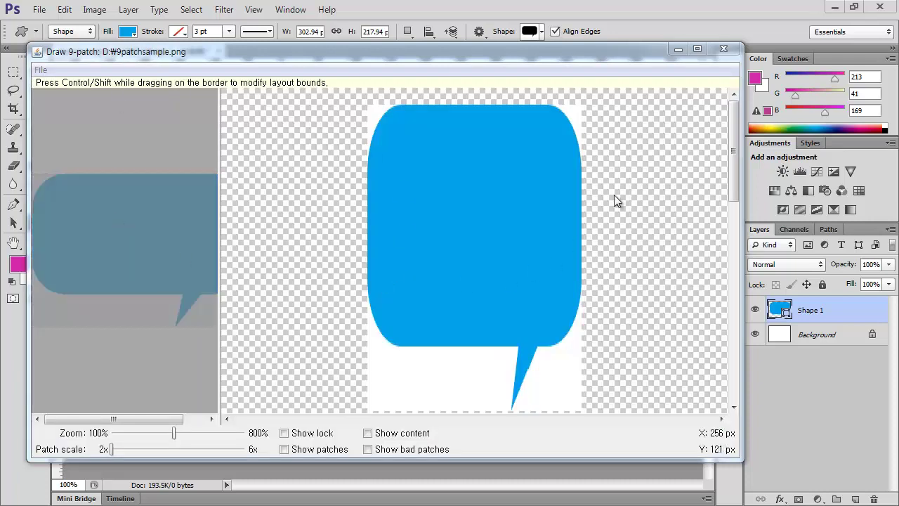
left_click(698, 50)
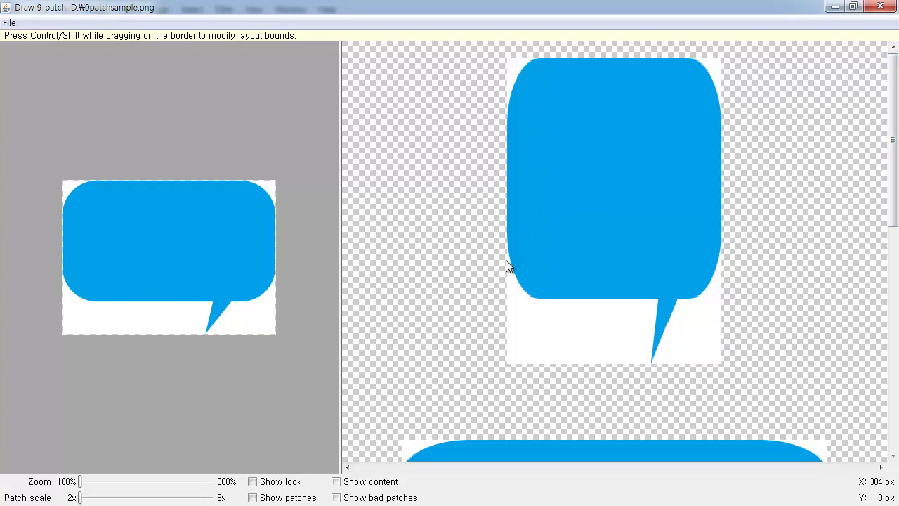
Step: Set the horizontal stretch area to span between the bubble's left and right rounded corners, leaving both corners outside it
left_click_drag(894, 123, 895, 360)
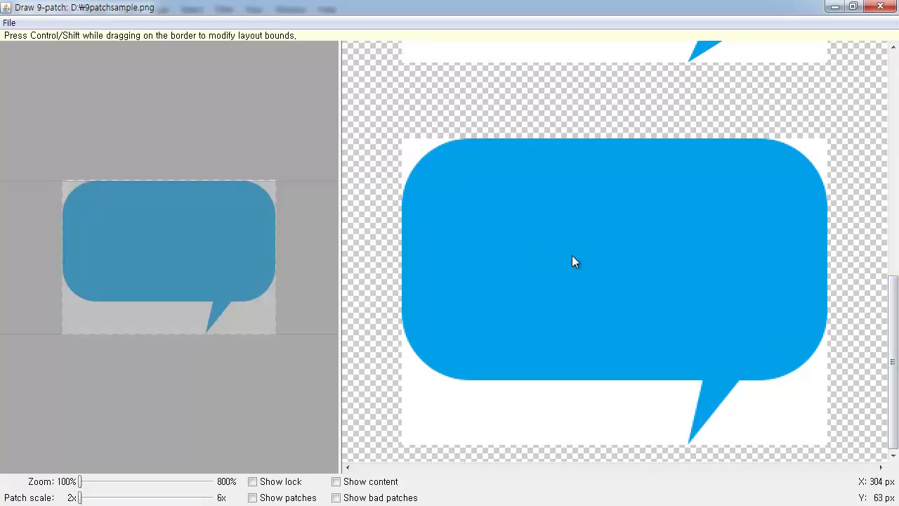
left_click_drag(894, 363, 894, 139)
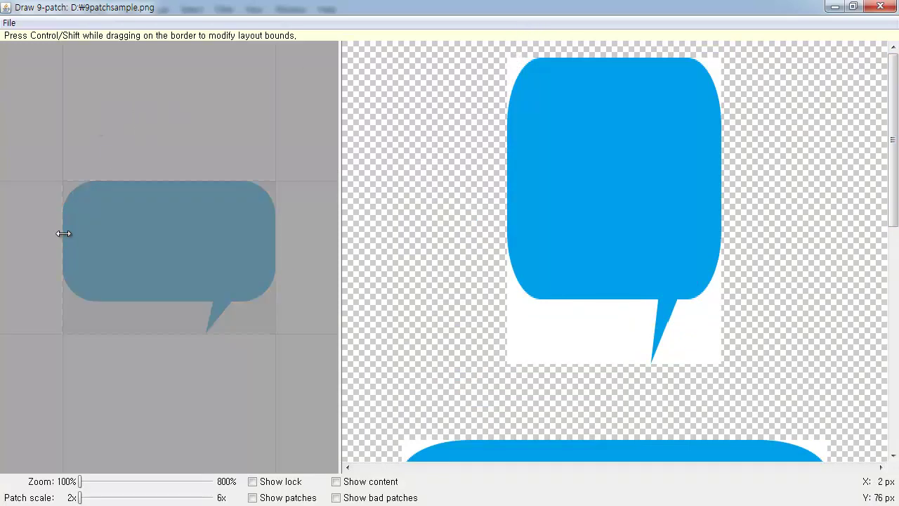
mouse_move(64, 231)
left_mouse_down()
mouse_move(112, 231)
mouse_move(80, 231)
mouse_move(116, 224)
mouse_move(87, 224)
mouse_move(108, 221)
mouse_move(89, 219)
mouse_move(97, 219)
left_mouse_up()
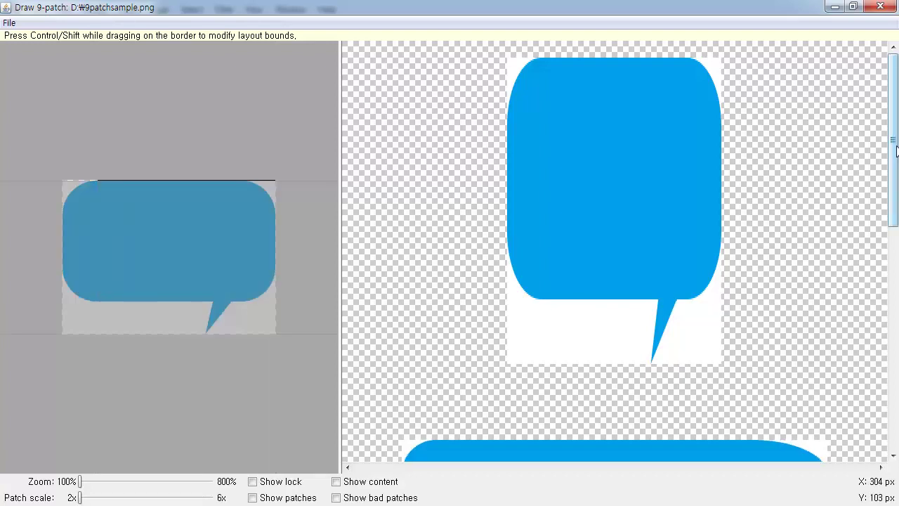
left_click_drag(894, 145, 892, 281)
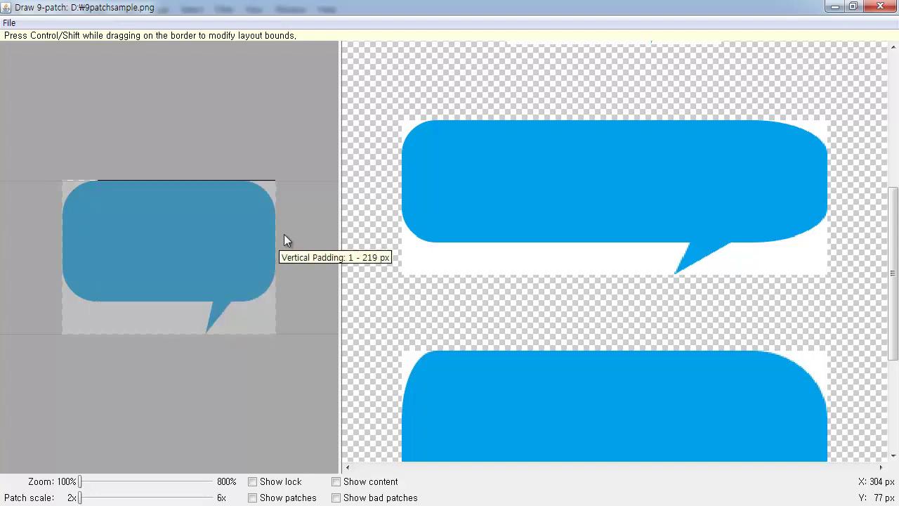
left_click_drag(274, 229, 232, 229)
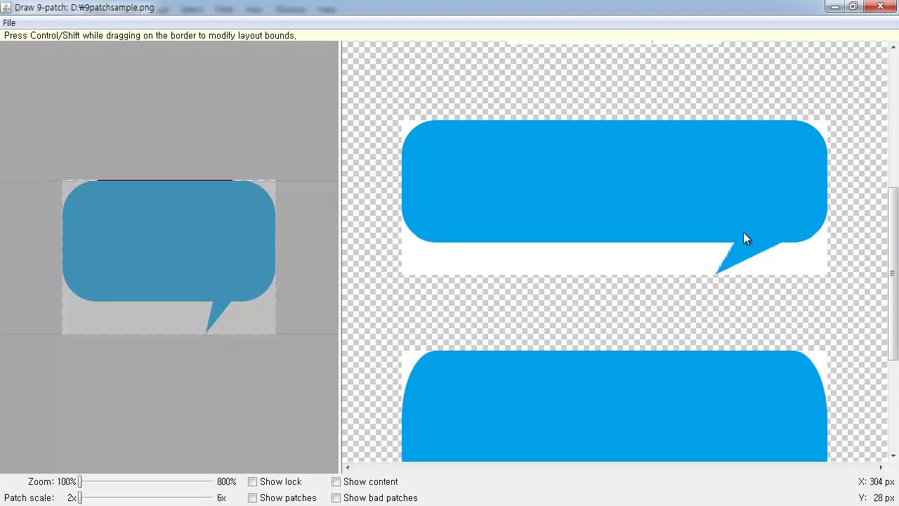
Step: Narrow the horizontal stretch area so it ends before the bubble's tail and starts slightly further inside the left corner
left_click_drag(892, 239, 892, 148)
scroll(811, 310, "down", 4)
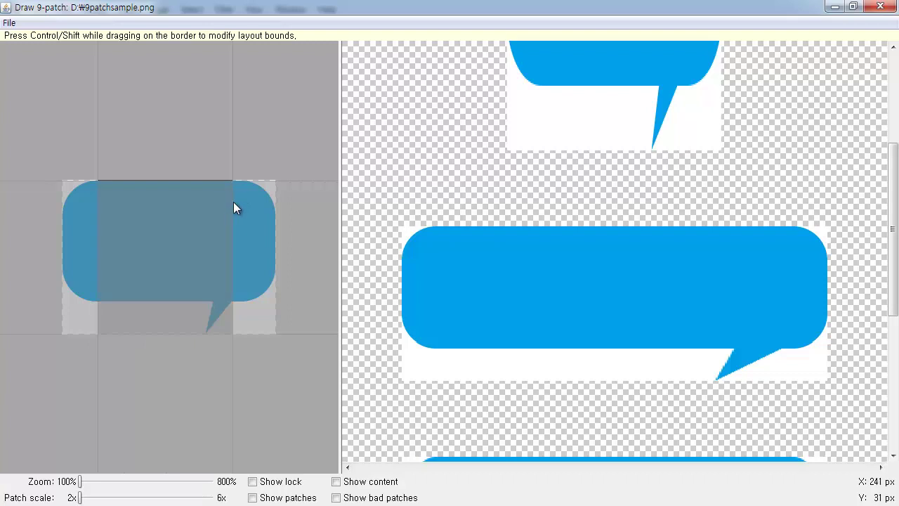
left_click_drag(231, 200, 202, 205)
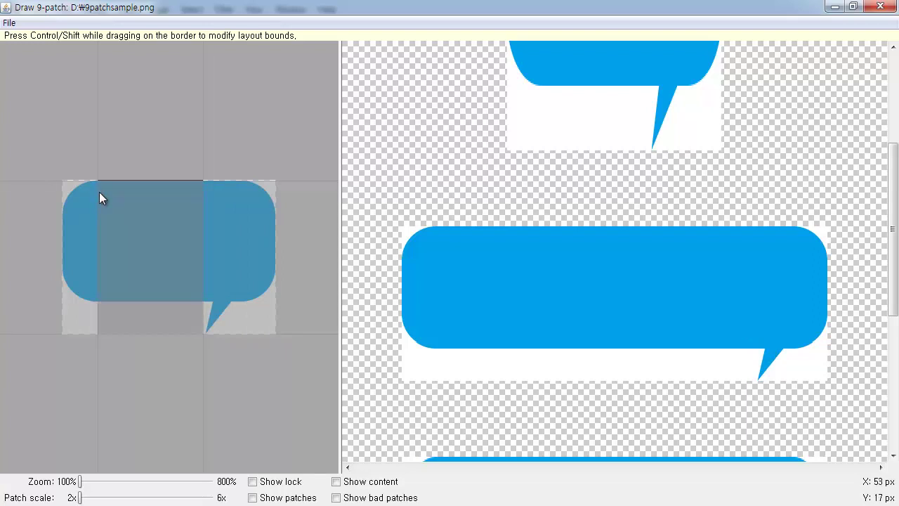
mouse_move(99, 192)
left_mouse_down()
mouse_move(173, 195)
mouse_move(172, 205)
mouse_move(206, 202)
mouse_move(111, 205)
left_mouse_up()
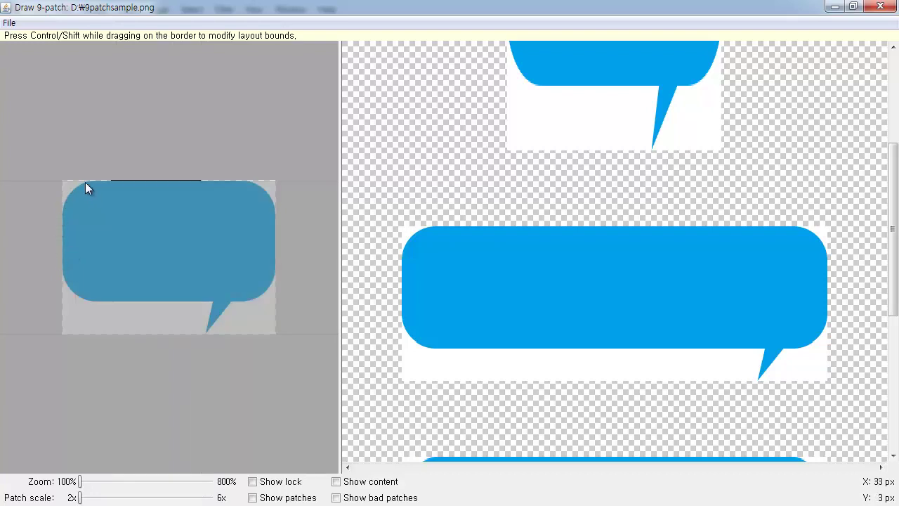
Step: Limit the vertical stretch area to about 69 to 112 px, between the bubble's upper and lower rounded corners
mouse_move(85, 182)
left_mouse_down()
mouse_move(86, 221)
mouse_move(90, 179)
mouse_move(91, 217)
mouse_move(105, 177)
left_mouse_up()
scroll(456, 182, "up", 3)
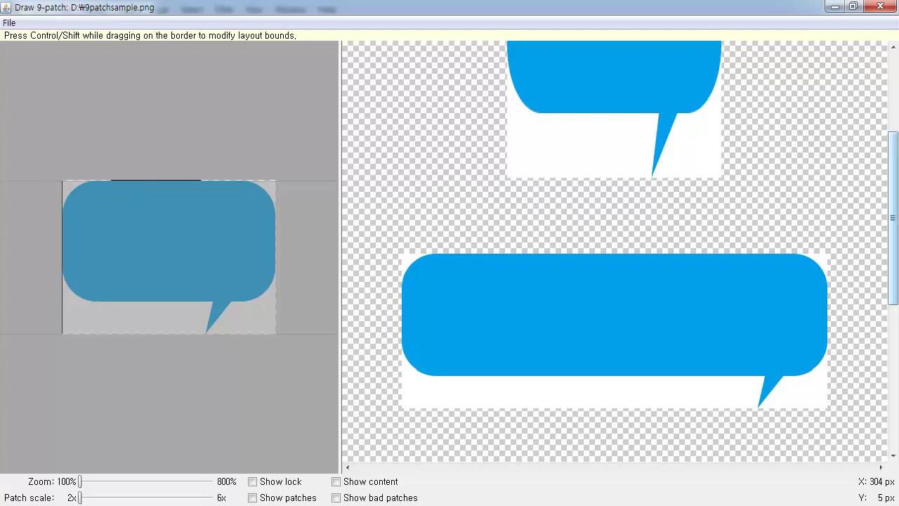
left_click_drag(896, 231, 895, 90)
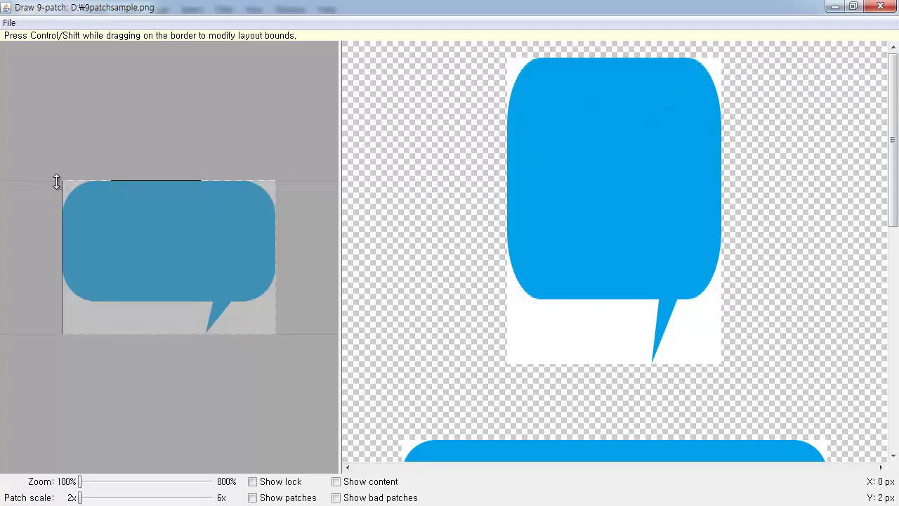
left_click_drag(59, 184, 61, 222)
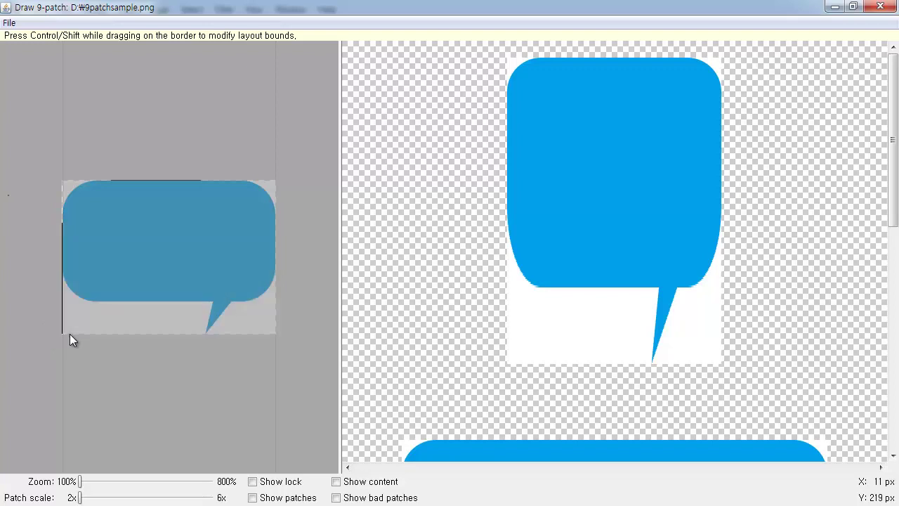
left_click_drag(41, 333, 55, 259)
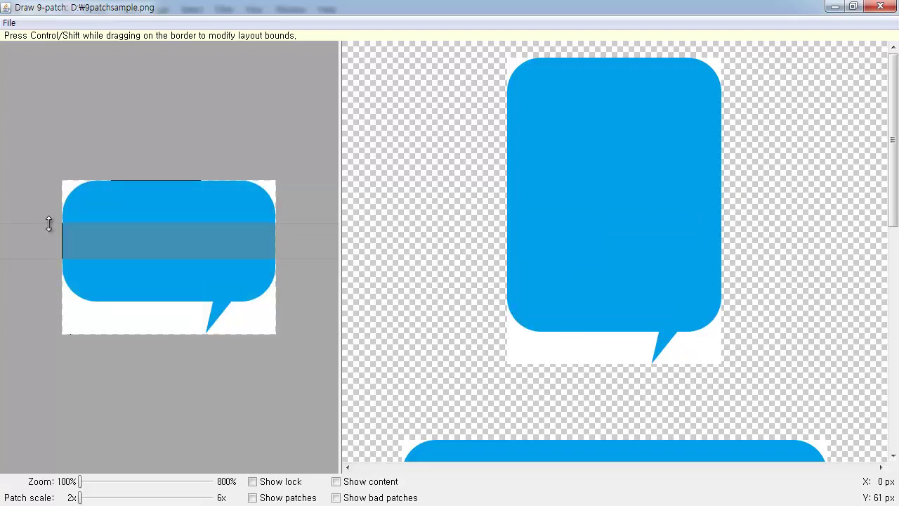
left_click_drag(50, 223, 49, 228)
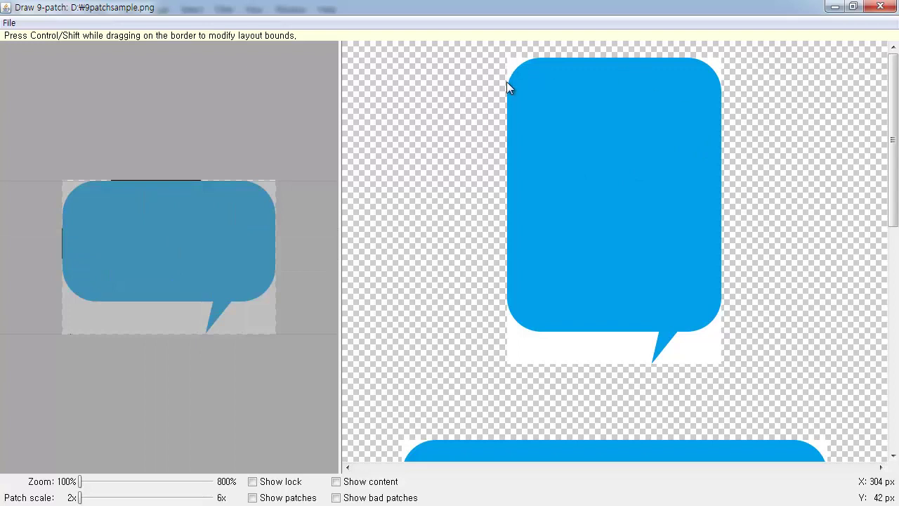
Step: Show the content area and set its horizontal range to span between the bubble's left and right rounded corners
left_click_drag(892, 95, 880, 81)
left_click(337, 482)
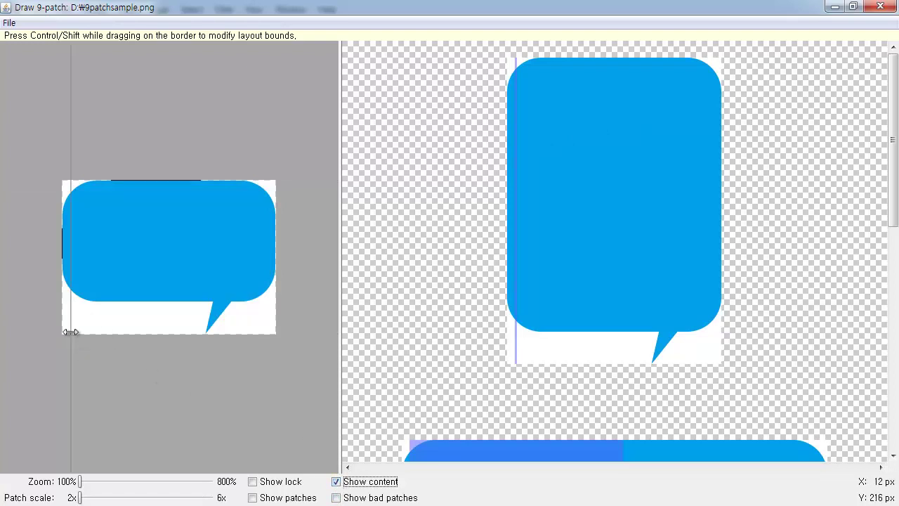
left_click_drag(70, 333, 281, 335)
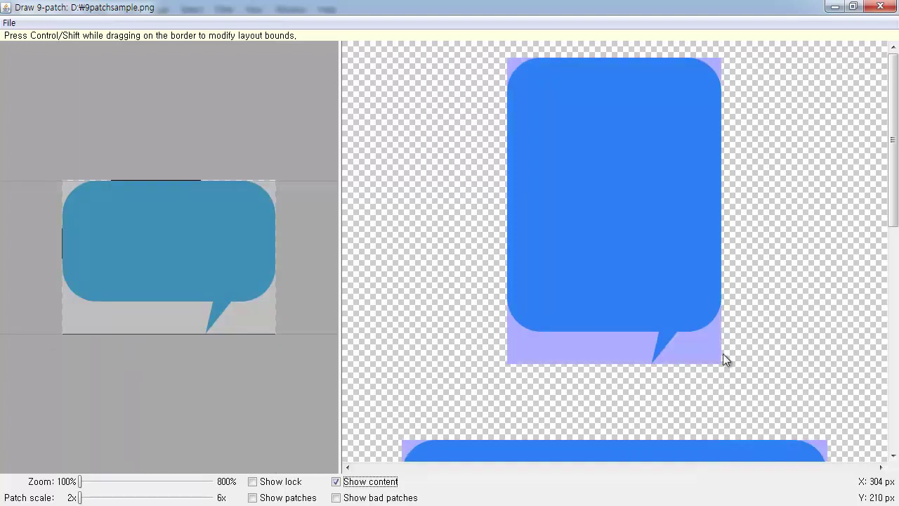
scroll(693, 314, "down", 3)
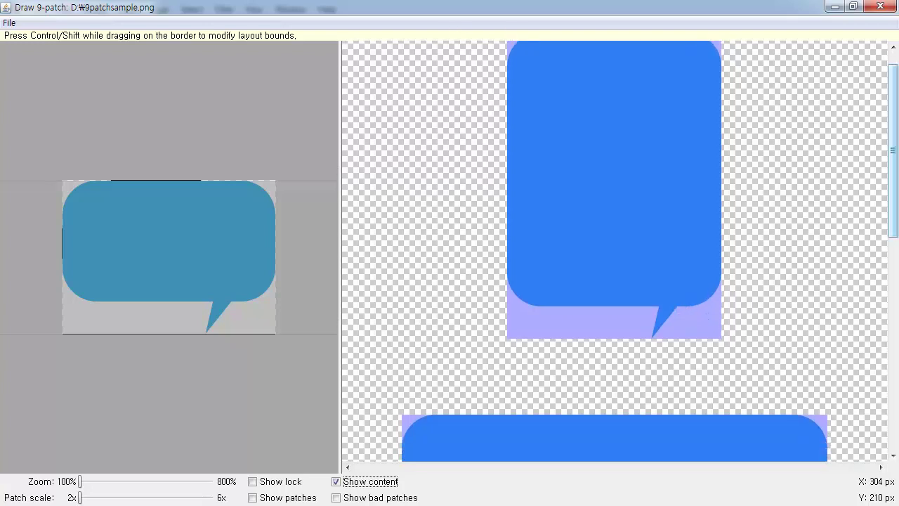
left_click_drag(893, 170, 896, 243)
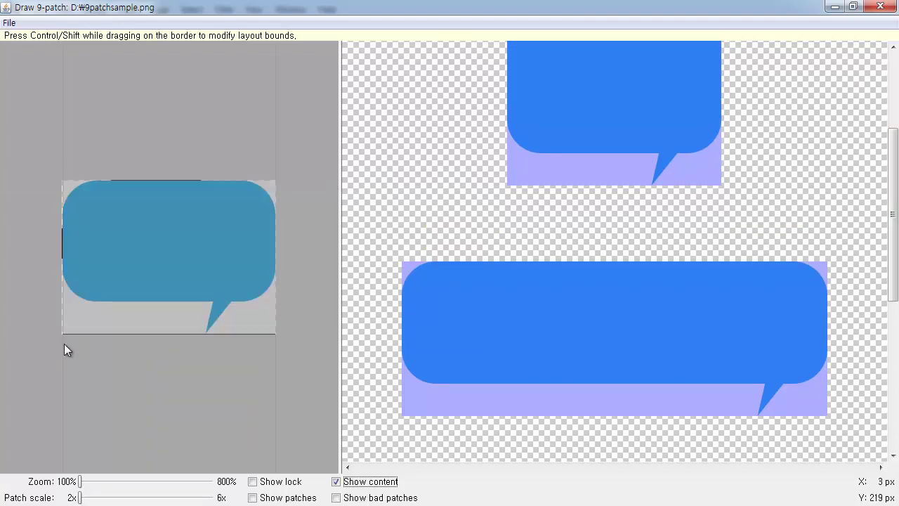
left_click_drag(64, 343, 98, 343)
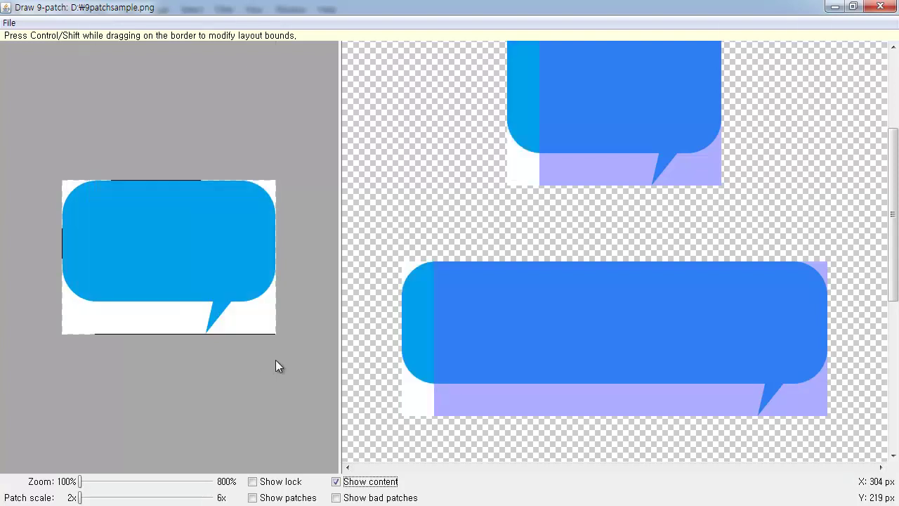
left_click_drag(275, 356, 235, 350)
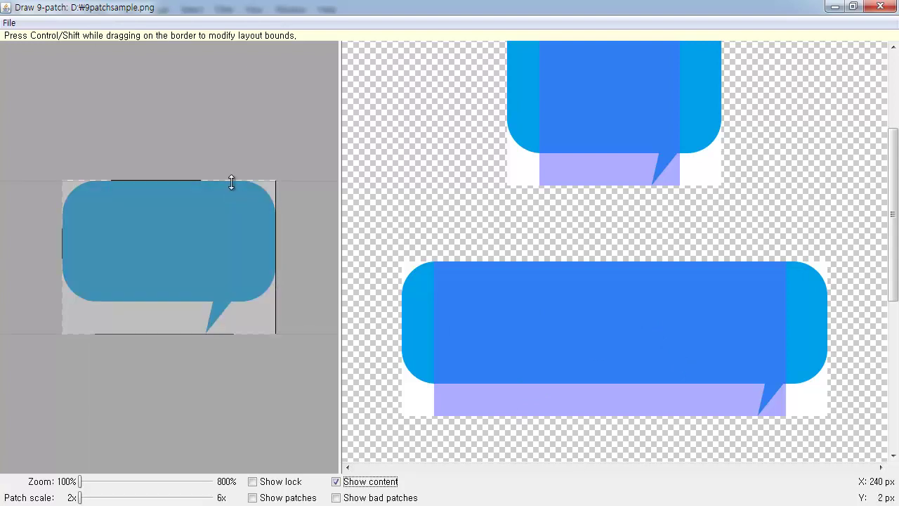
Step: Set the content area's vertical range inside the bubble body, clear of its upper edge and tail, and review the stretched previews
left_click_drag(231, 180, 233, 210)
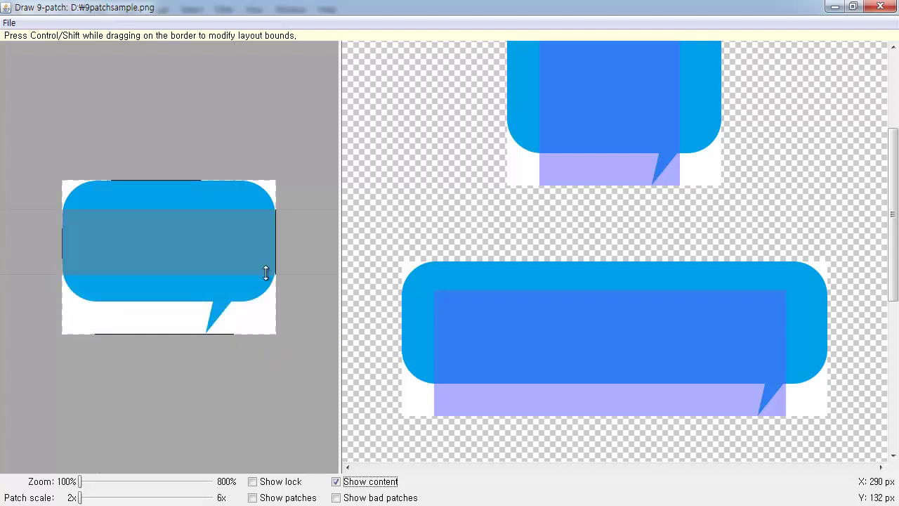
left_click(265, 273)
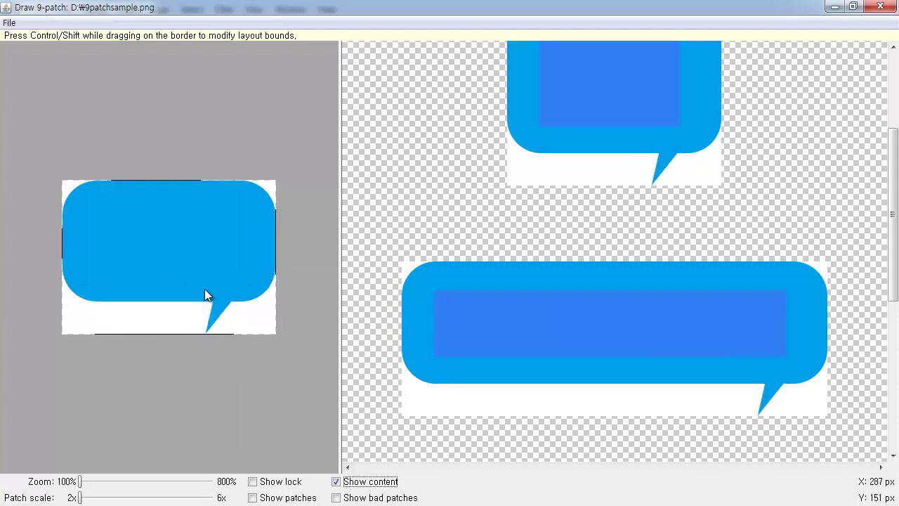
scroll(896, 243, "up", 4)
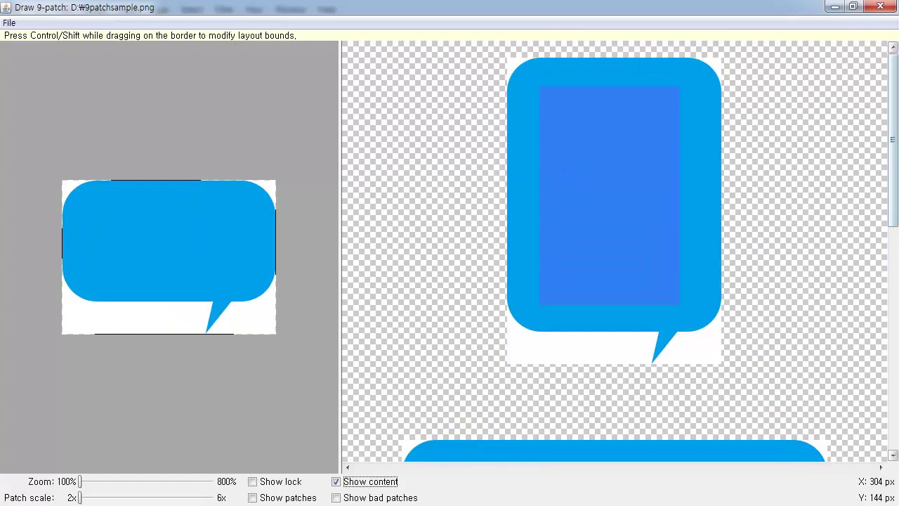
scroll(877, 266, "down", 5)
scroll(877, 274, "down", 5)
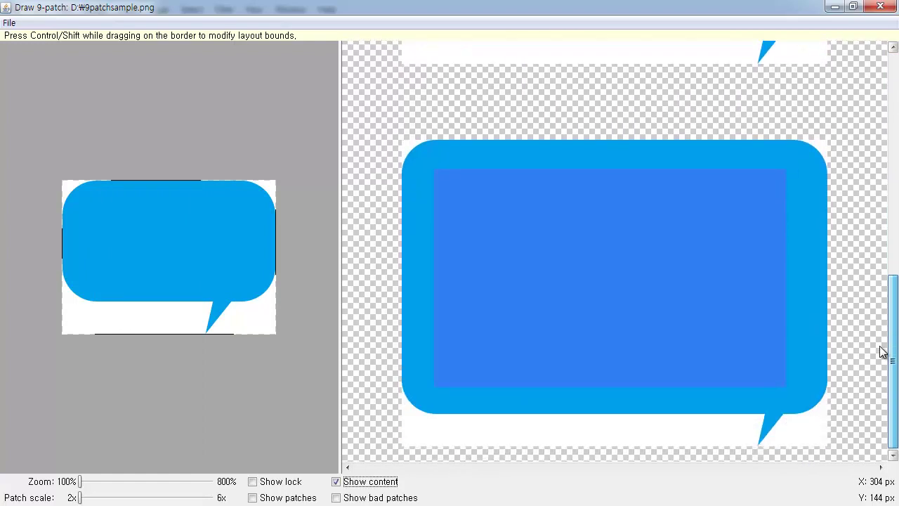
mouse_move(893, 351)
left_mouse_down()
mouse_move(896, 98)
mouse_move(896, 359)
left_mouse_up()
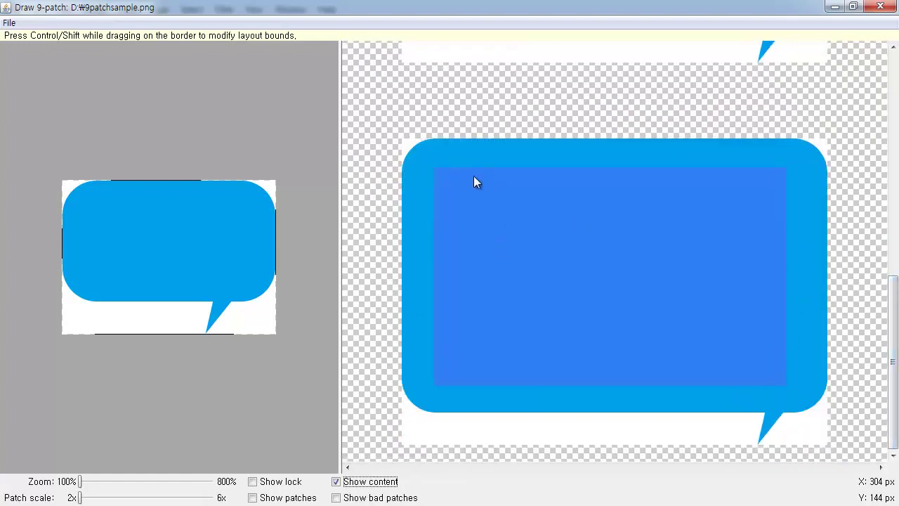
left_click_drag(893, 316, 878, 77)
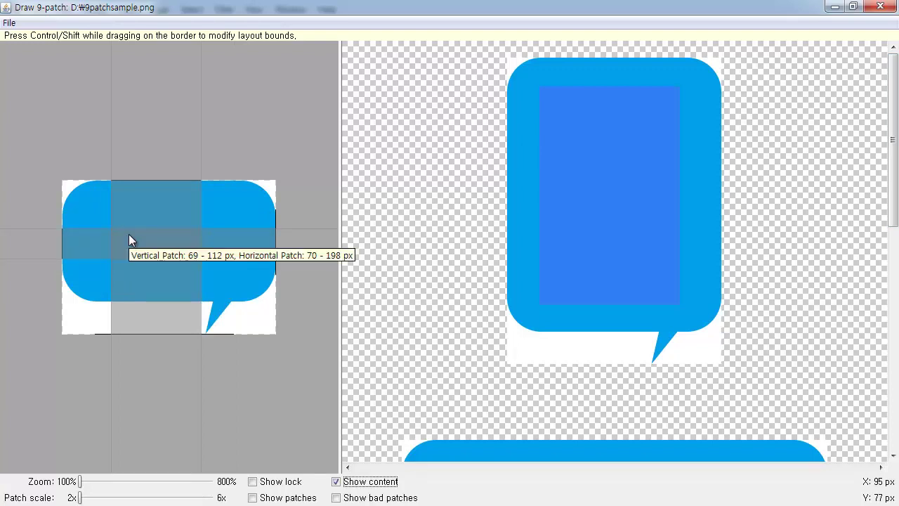
Step: Check the image for bad patches, turn that display off again, and inspect the vertical stretch area's pixel range
left_click(80, 485)
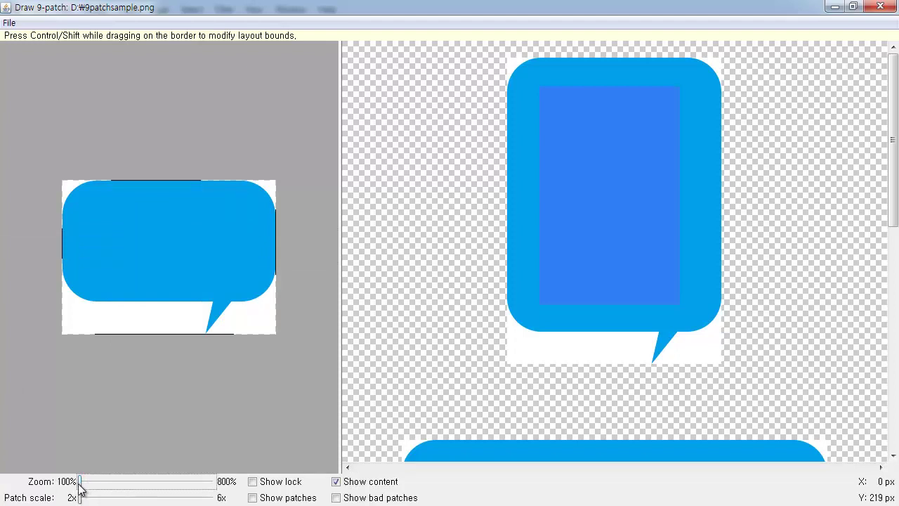
left_click_drag(80, 485, 68, 498)
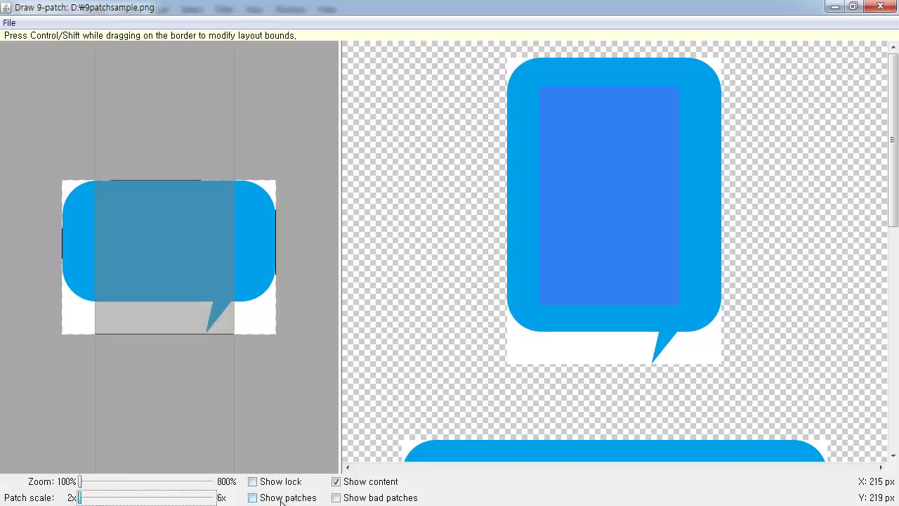
left_click(394, 500)
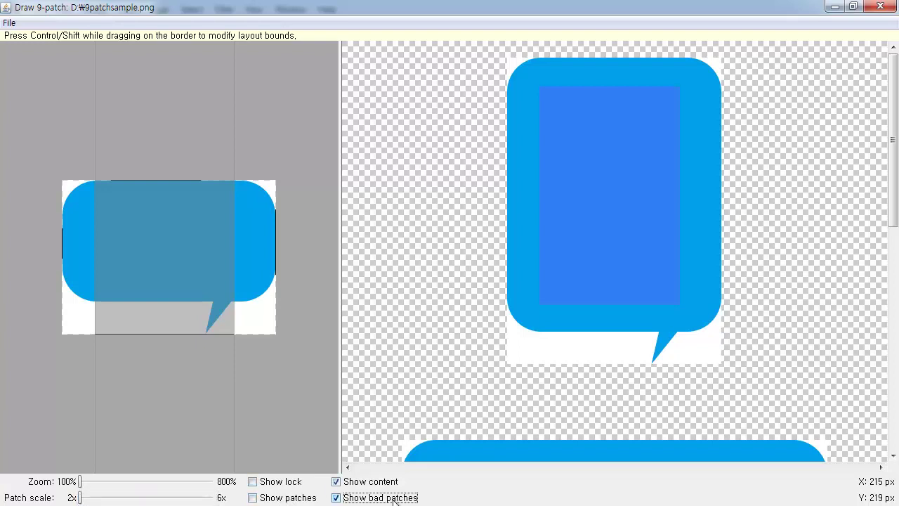
left_click(394, 500)
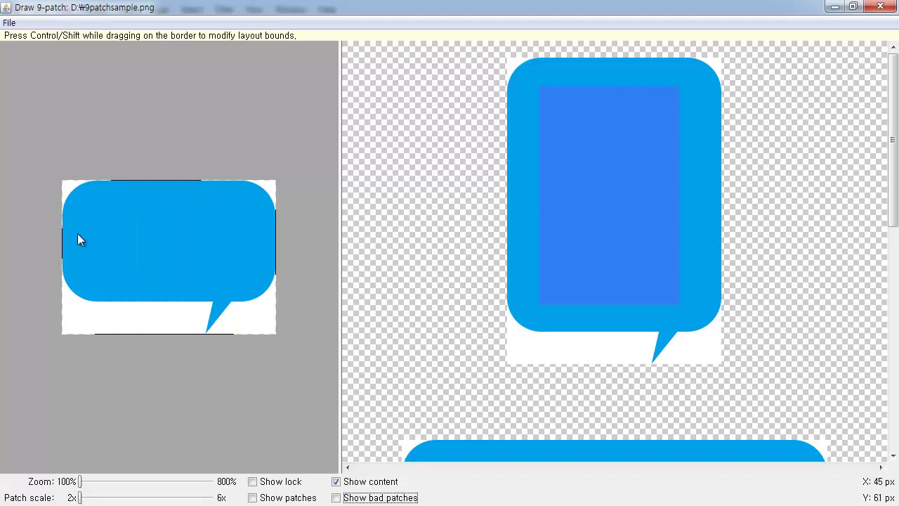
mouse_move(58, 239)
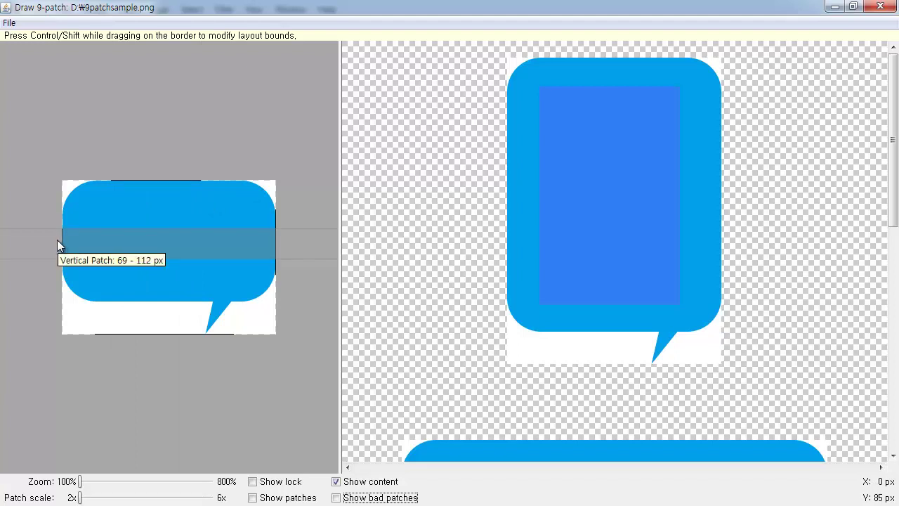
mouse_move(161, 353)
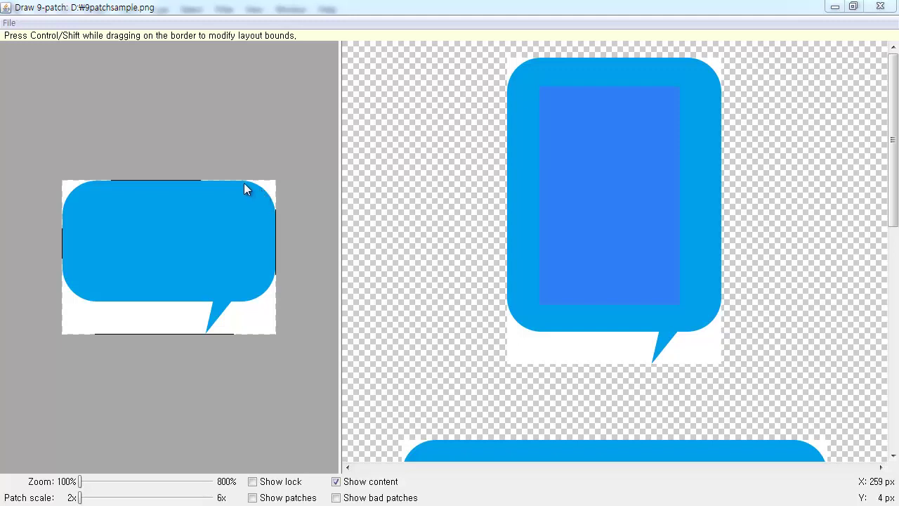
Step: Save the 9-patch image under the name box in the Android folder on drive D
left_click(10, 23)
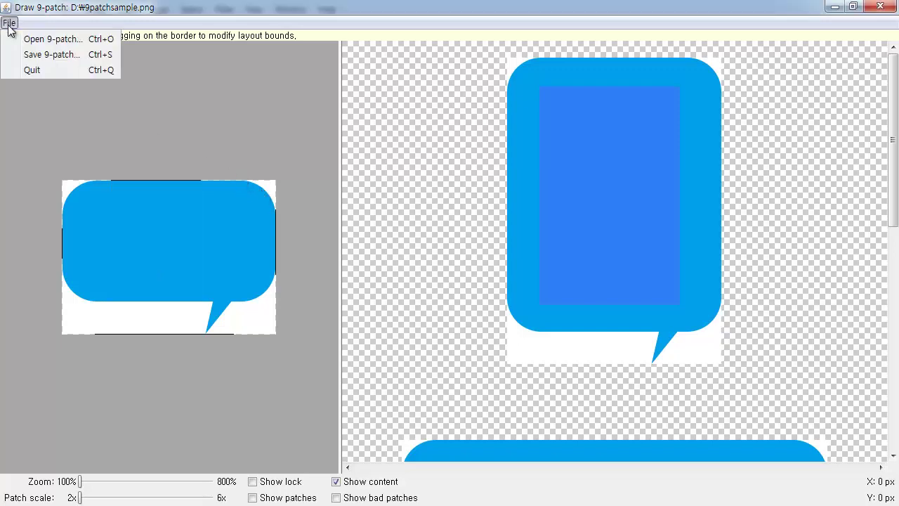
left_click(59, 61)
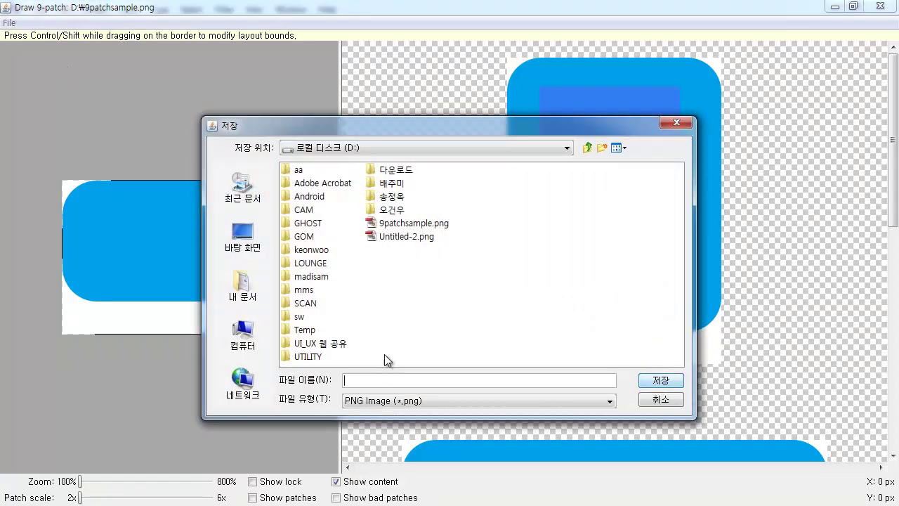
double_click(316, 197)
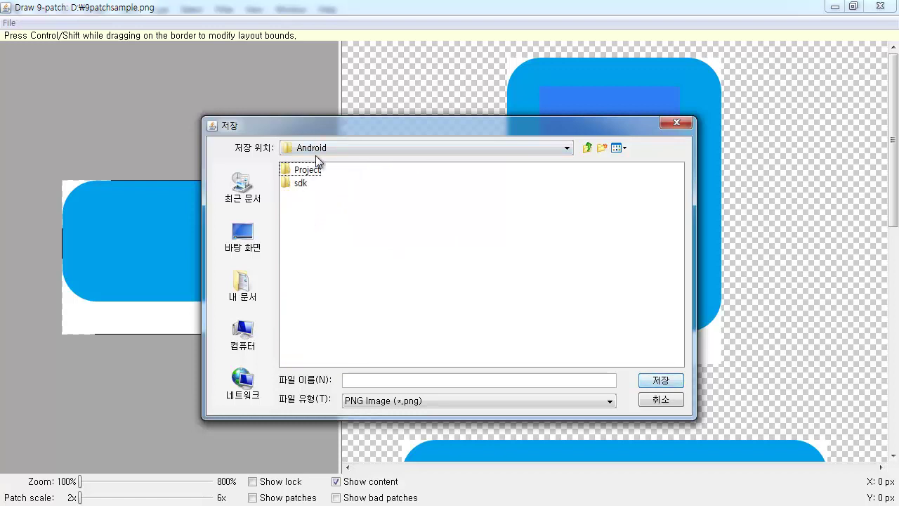
left_click(346, 379)
type("bo")
key("BackSpace")
key("BackSpace")
type("box")
left_click(660, 381)
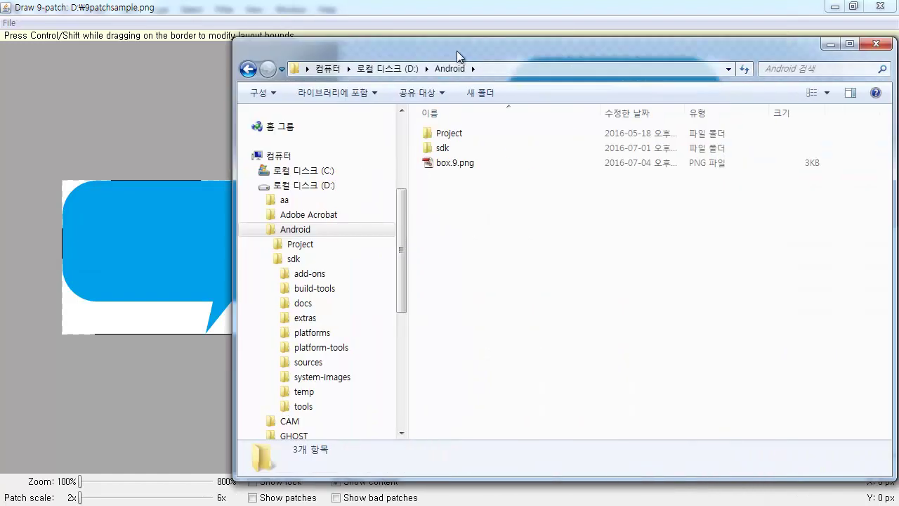
Step: Inspect the saved box.9.png file in the Android folder in Windows Explorer
left_click_drag(457, 51, 296, 17)
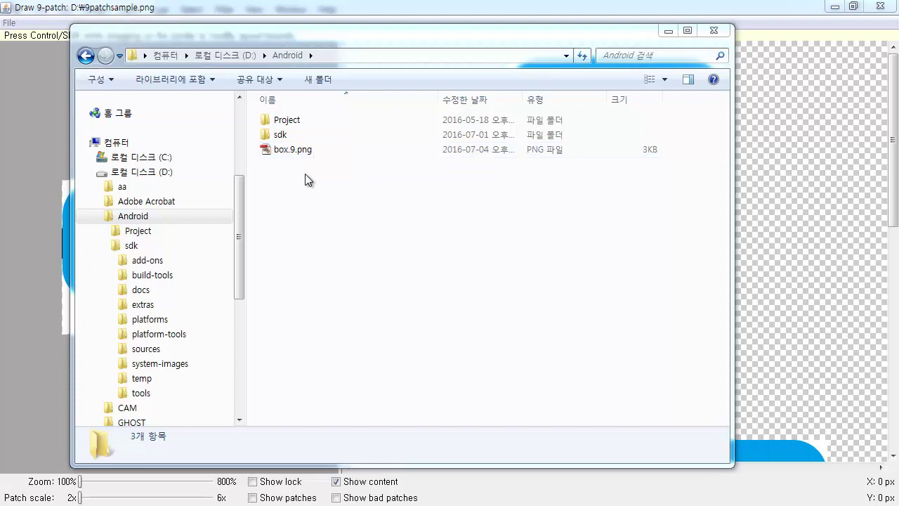
right_click(293, 149)
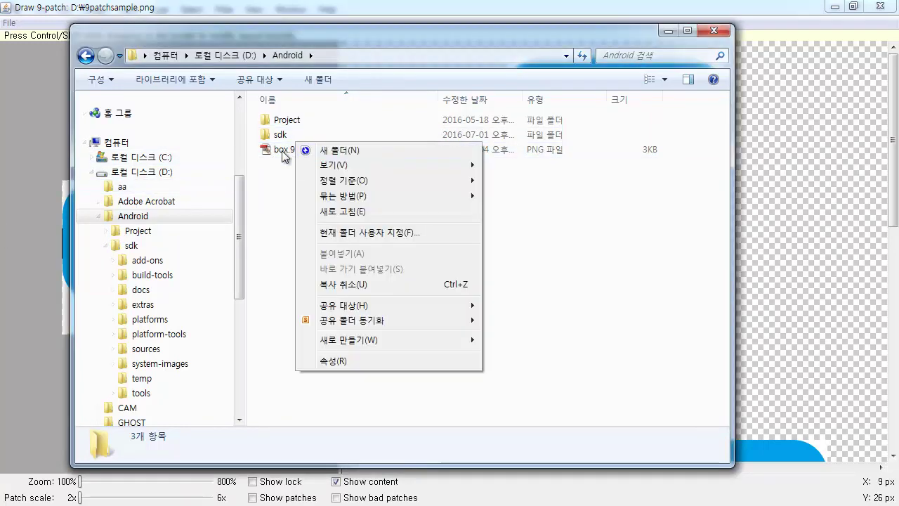
left_click(279, 152)
right_click(275, 154)
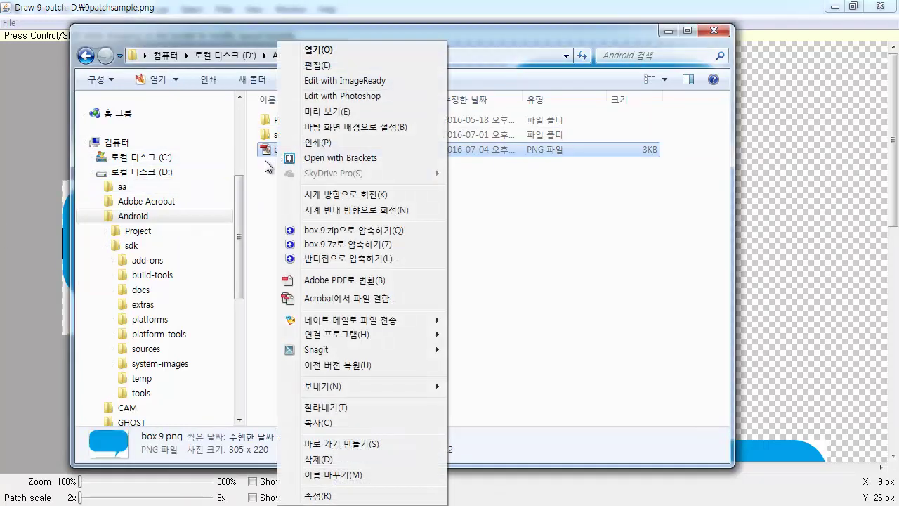
left_click(265, 164)
left_click(265, 164)
left_click(267, 154)
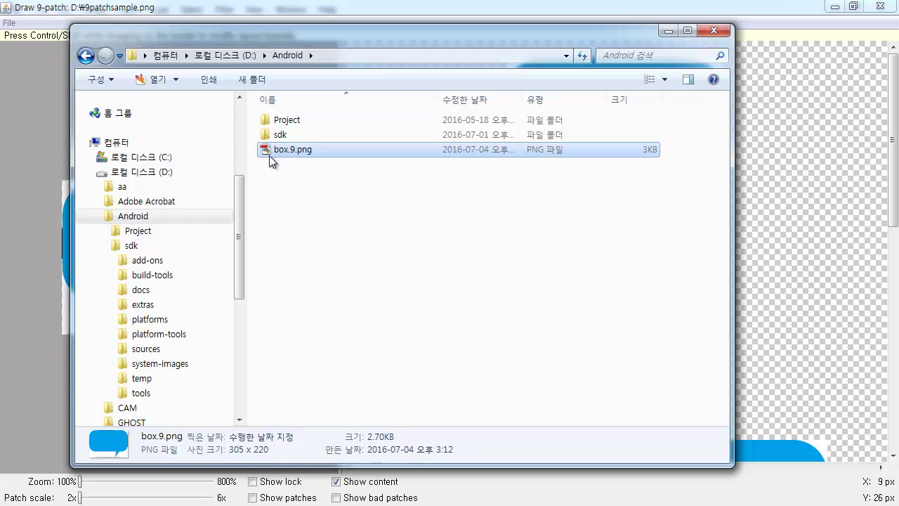
Step: Switch to the Simple Nine-patch Generator in the browser, maximize it, and load 9patchsample.png from drive D as the source graphic
key("alt+Tab")
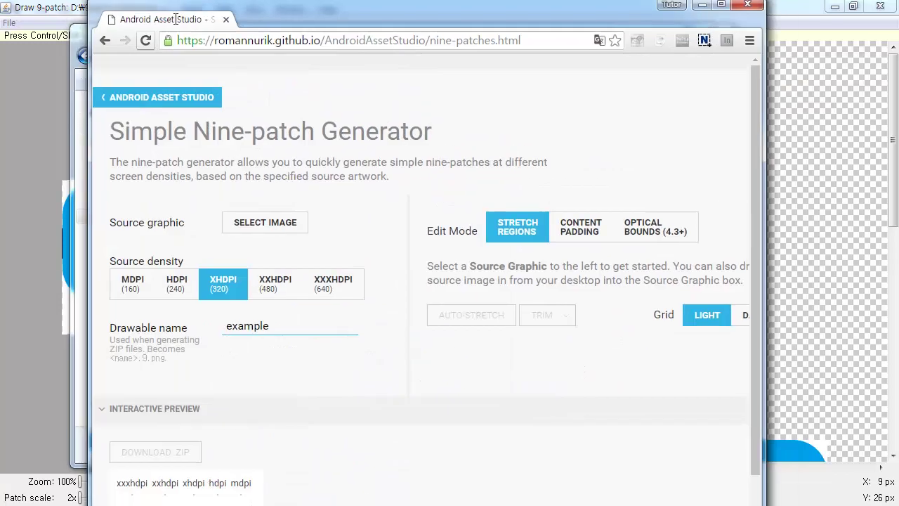
double_click(175, 19)
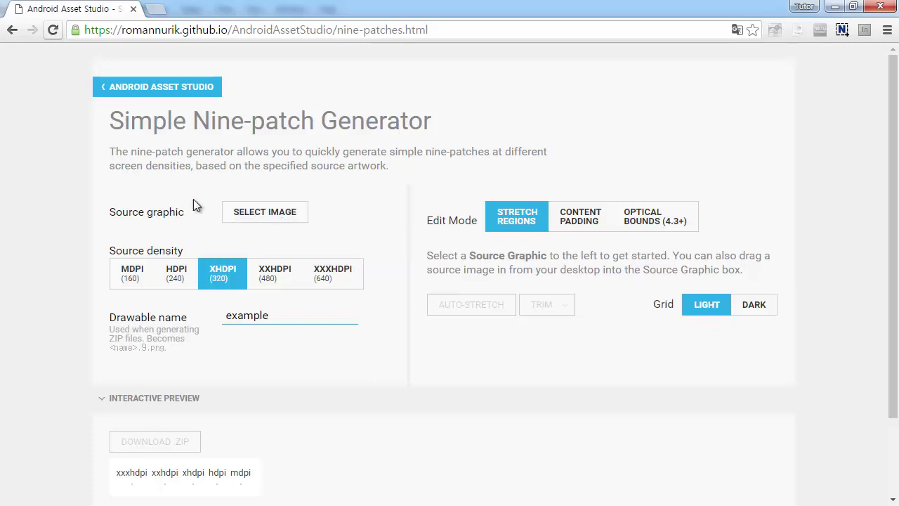
left_click(239, 210)
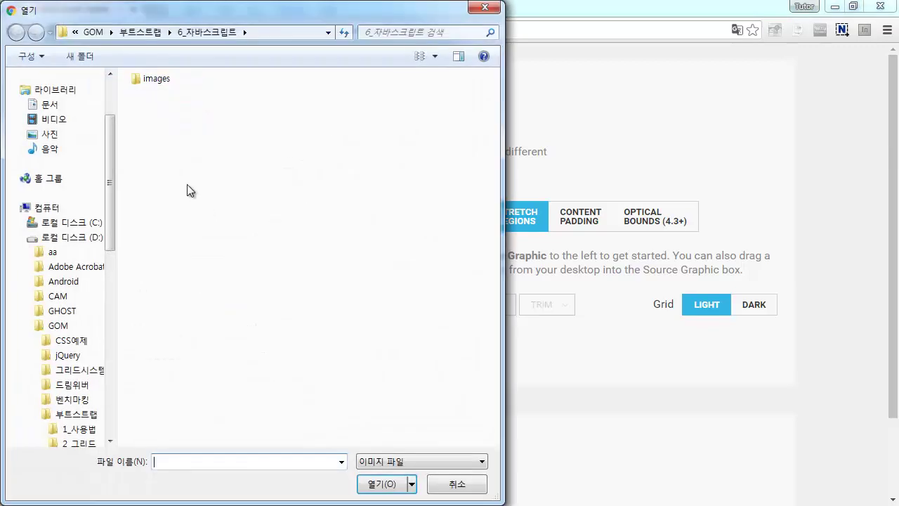
left_click(71, 236)
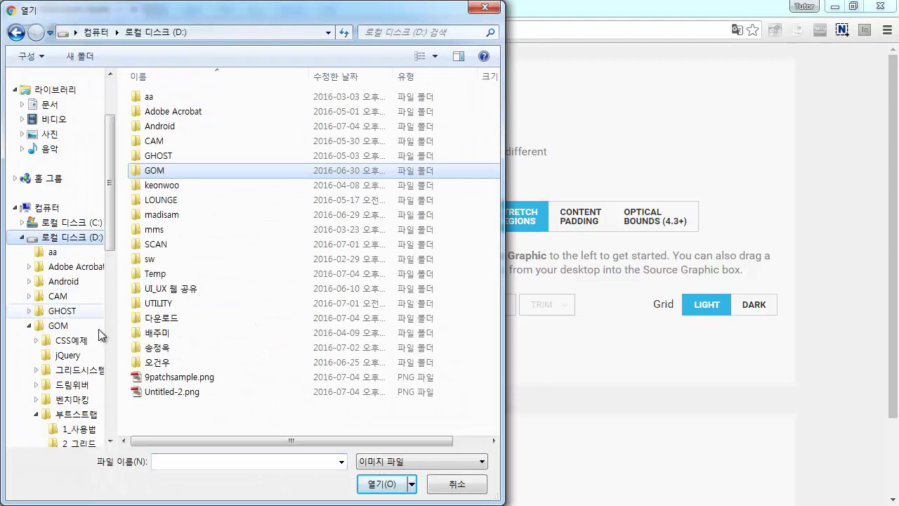
double_click(160, 379)
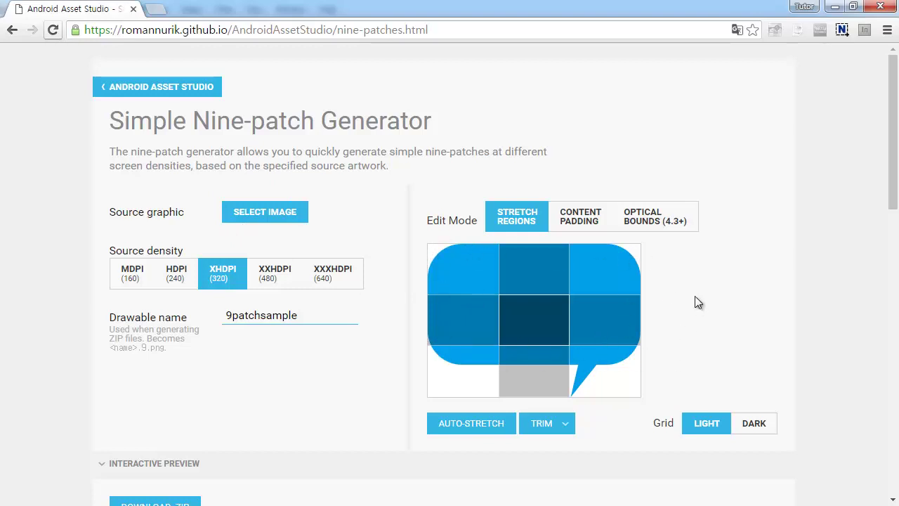
Step: Auto-detect the speech bubble's stretch regions and look at the available trim options
scroll(696, 302, "down", 1)
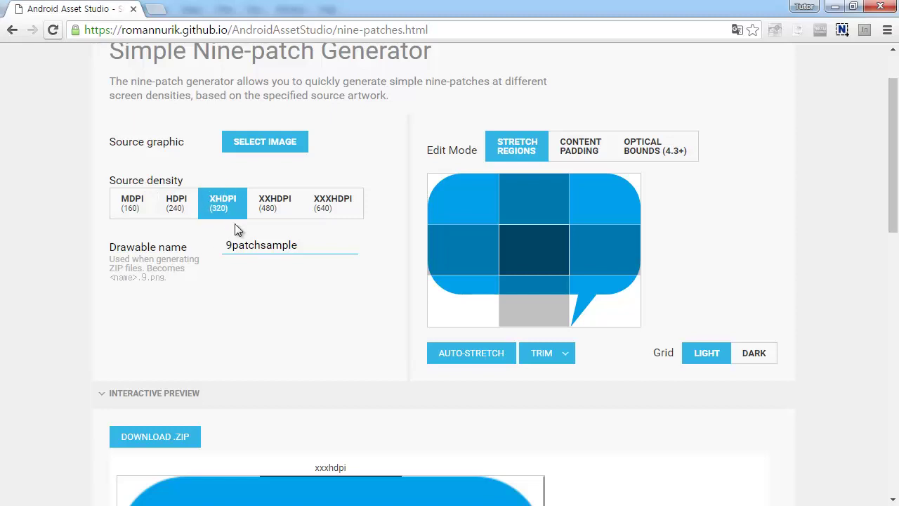
left_click(468, 357)
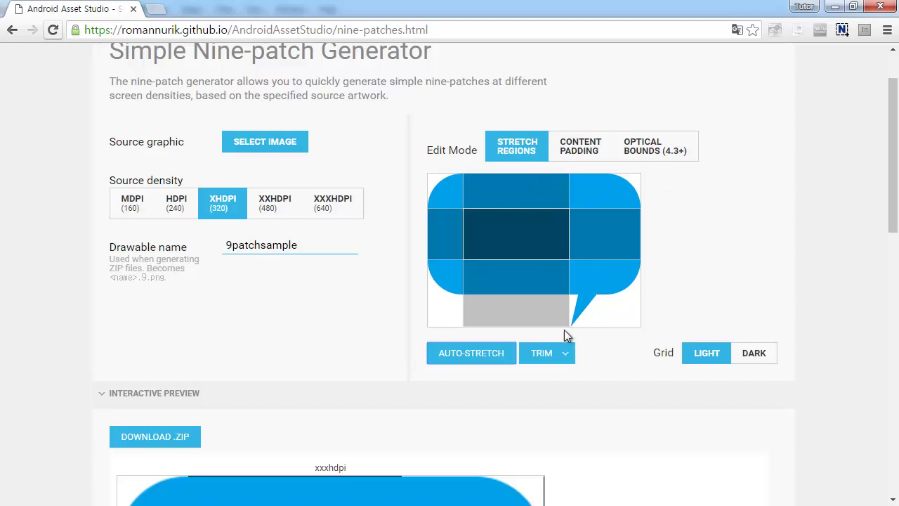
left_click(566, 355)
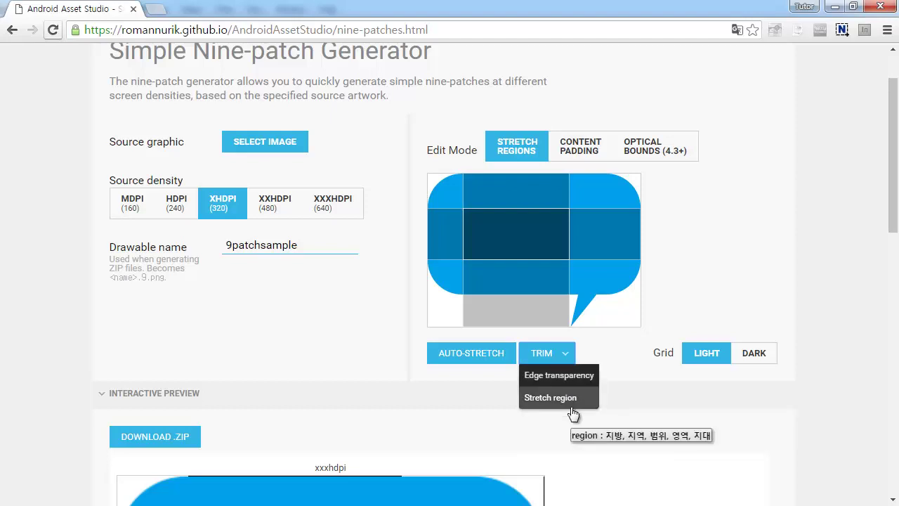
Step: Switch to content padding editing and pull the content area's upper and lower edges inside the bubble body, clear of the tail
left_click(586, 149)
left_click(586, 150)
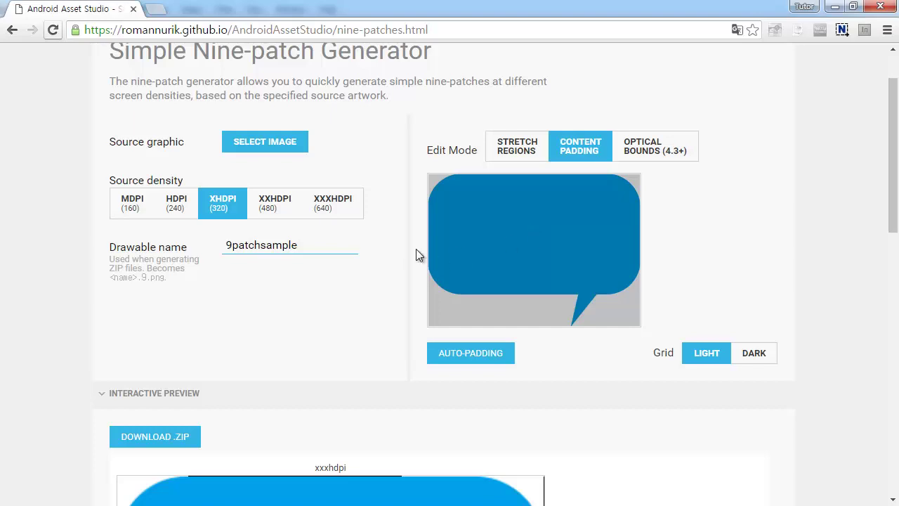
mouse_move(428, 236)
left_mouse_down()
mouse_move(531, 237)
mouse_move(419, 232)
left_mouse_up()
left_click(455, 360)
left_click(455, 361)
left_click_drag(555, 327, 564, 272)
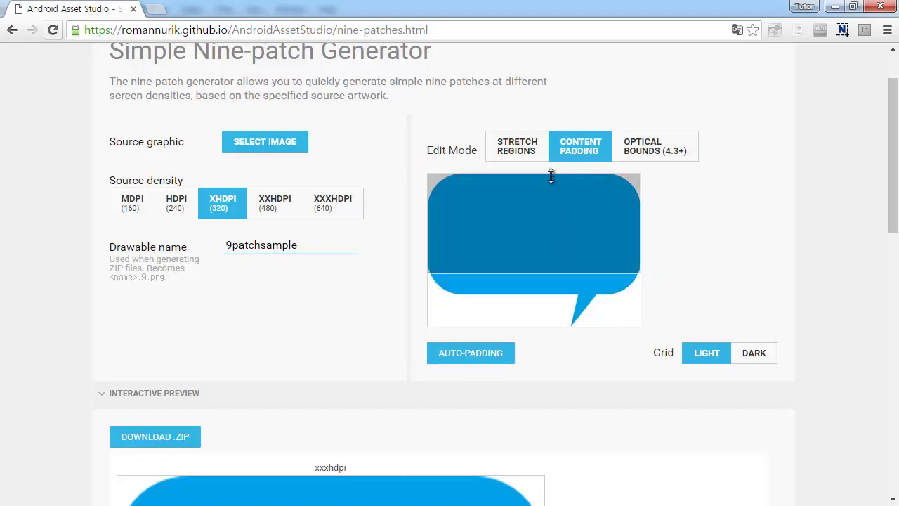
left_click_drag(552, 173, 559, 202)
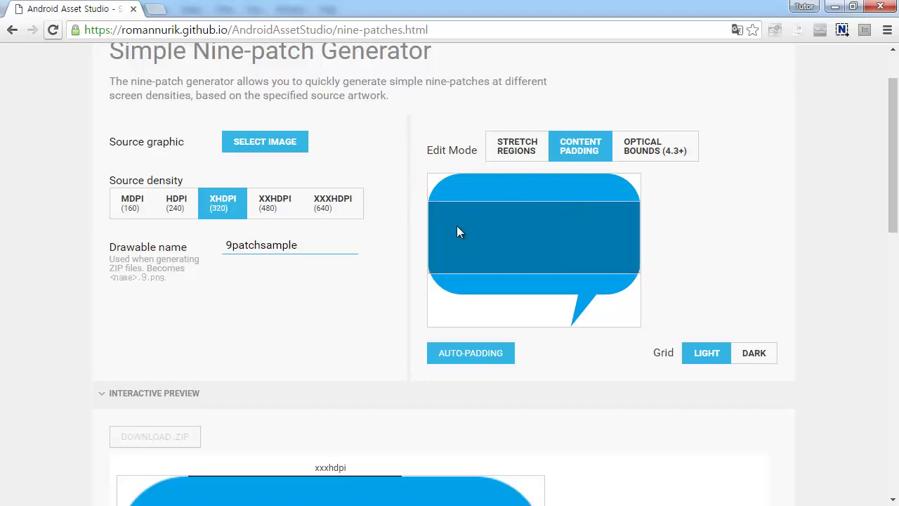
Step: Inset the content area's left and right edges from the bubble's sides, and extend its upper and lower edges slightly outward
left_click_drag(428, 223, 454, 220)
left_click_drag(636, 233, 610, 232)
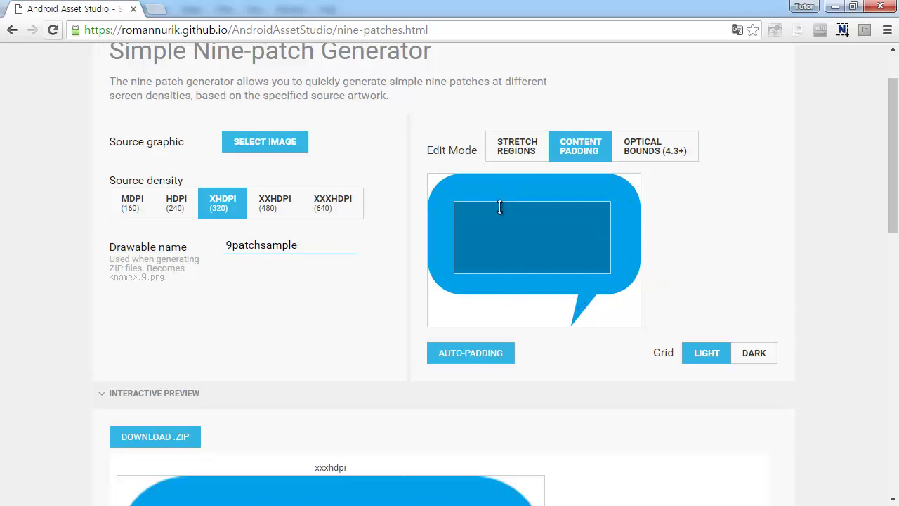
left_click_drag(499, 207, 500, 188)
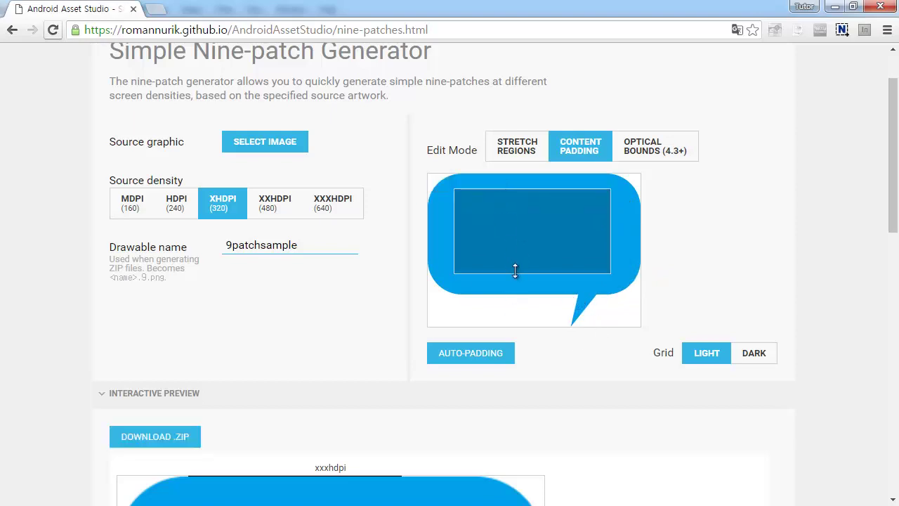
left_click_drag(515, 272, 516, 279)
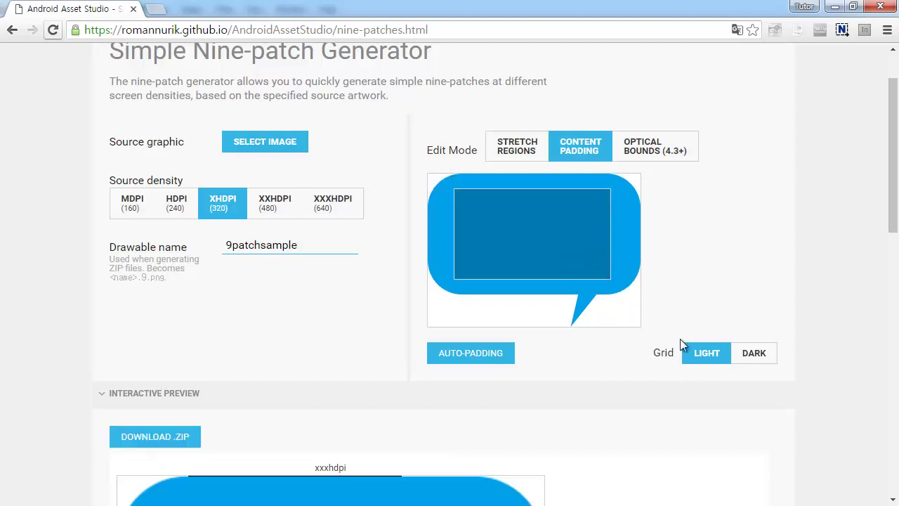
Step: Compare the xxxhdpi to mdpi previews on the dark and light grids, finishing on the light grid
left_click(755, 354)
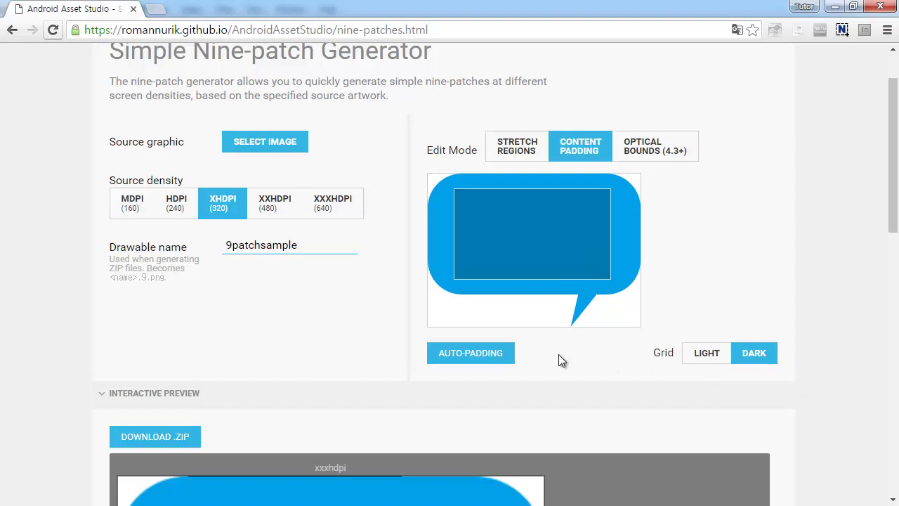
scroll(559, 359, "down", 5)
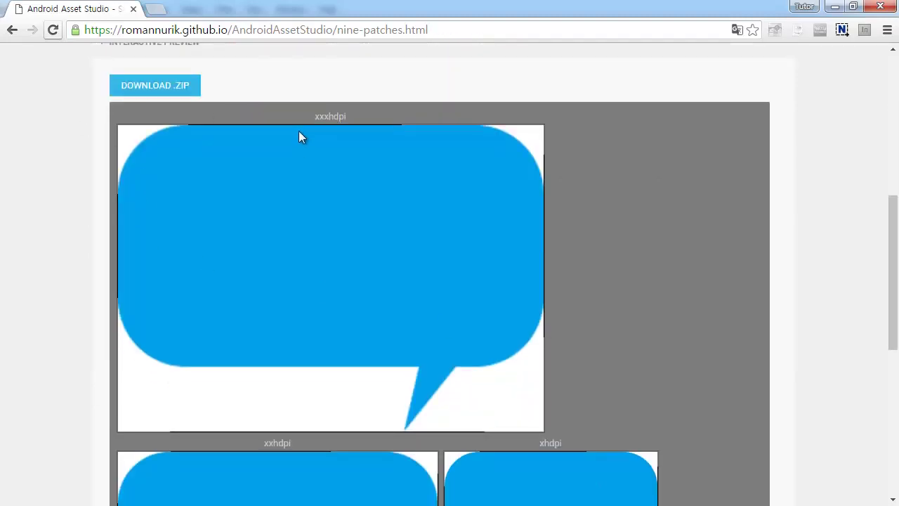
scroll(309, 369, "down", 6)
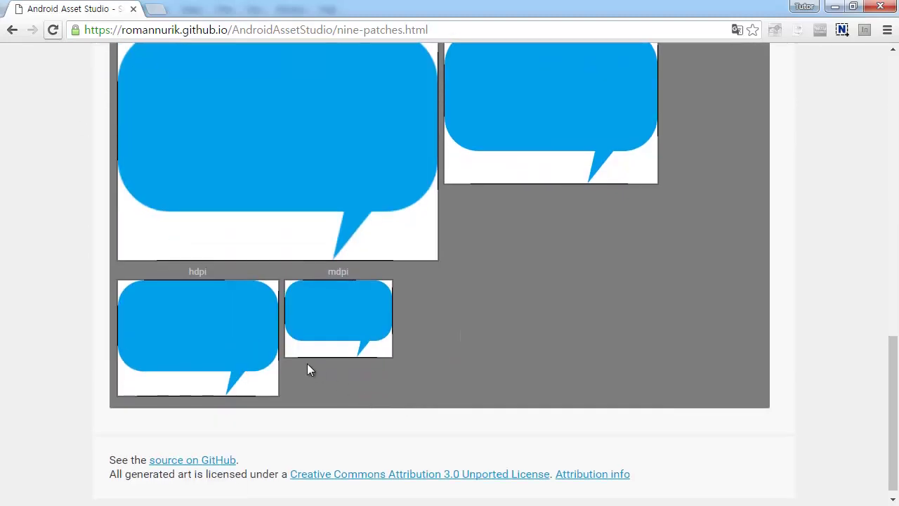
scroll(628, 327, "up", 11)
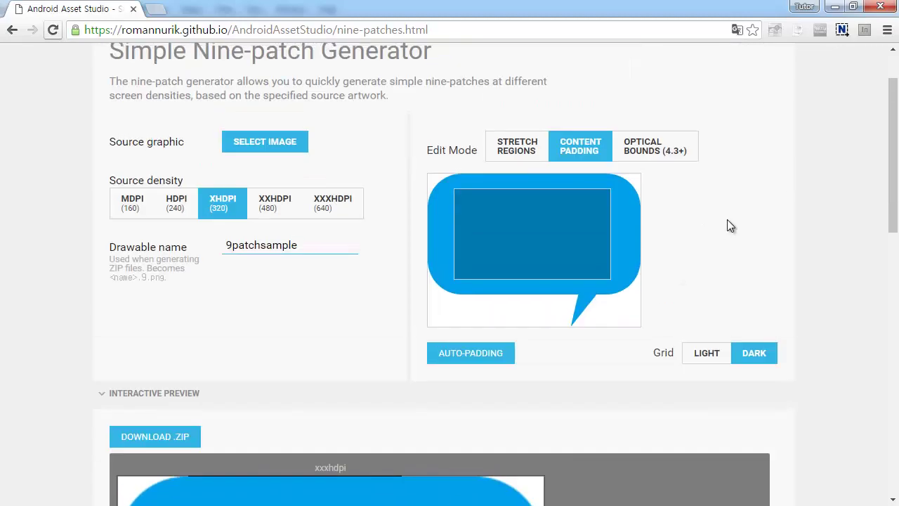
left_click(707, 353)
scroll(636, 201, "down", 6)
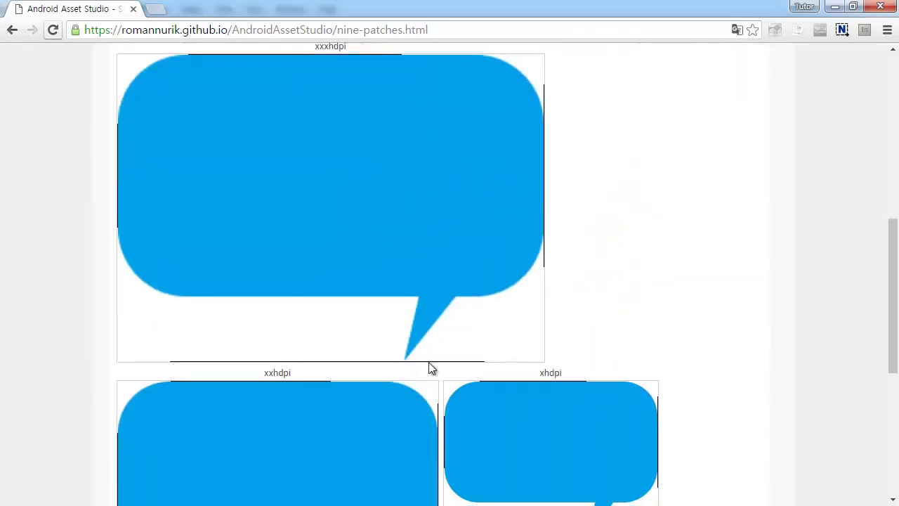
scroll(637, 371, "down", 4)
scroll(640, 369, "up", 11)
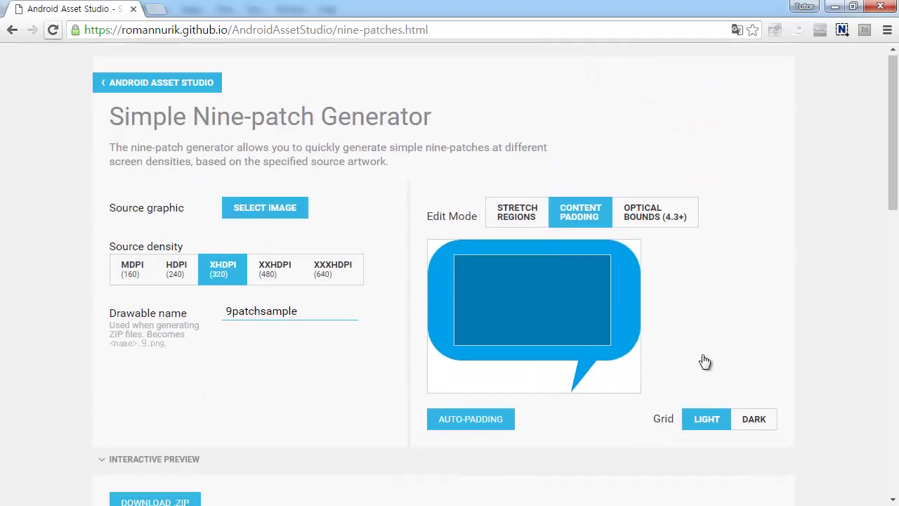
scroll(632, 413, "down", 2)
left_click(755, 283)
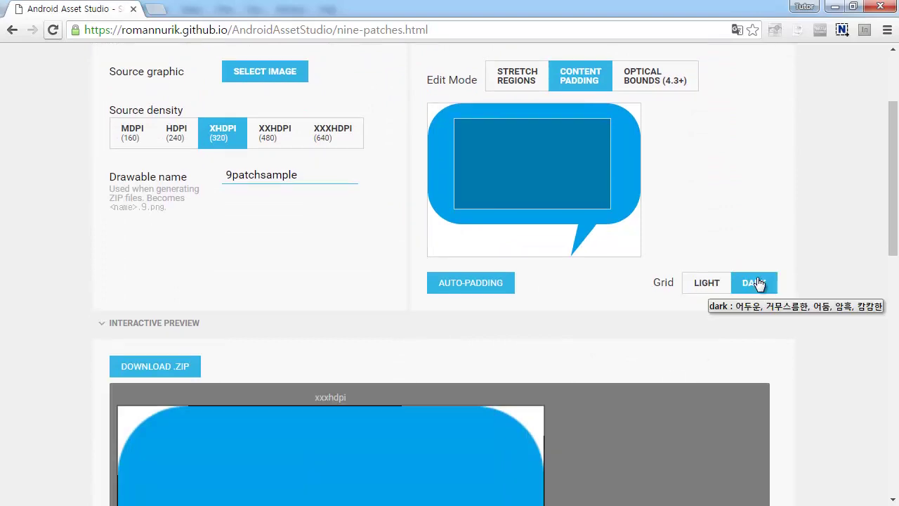
left_click(708, 289)
scroll(682, 361, "up", 2)
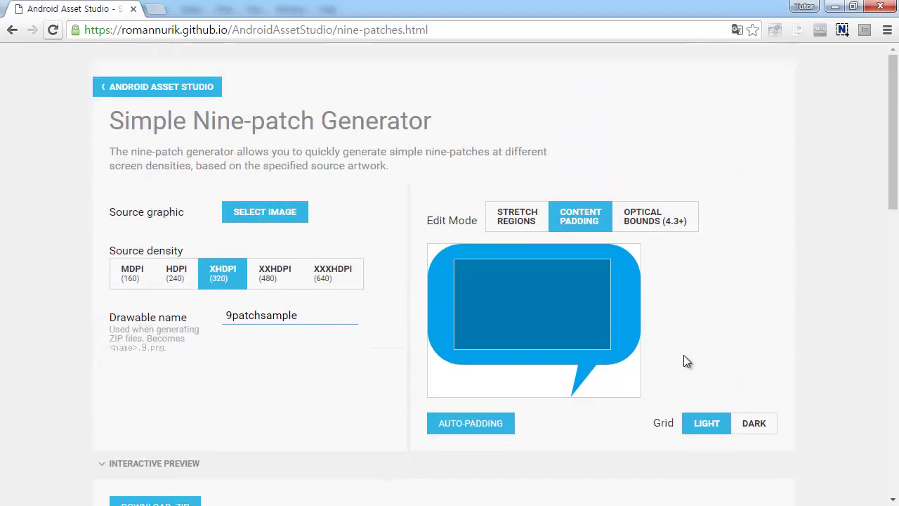
Step: Switch to optical bounds editing, apply automatic bounds to the bubble, and review the generated preview
left_click(667, 225)
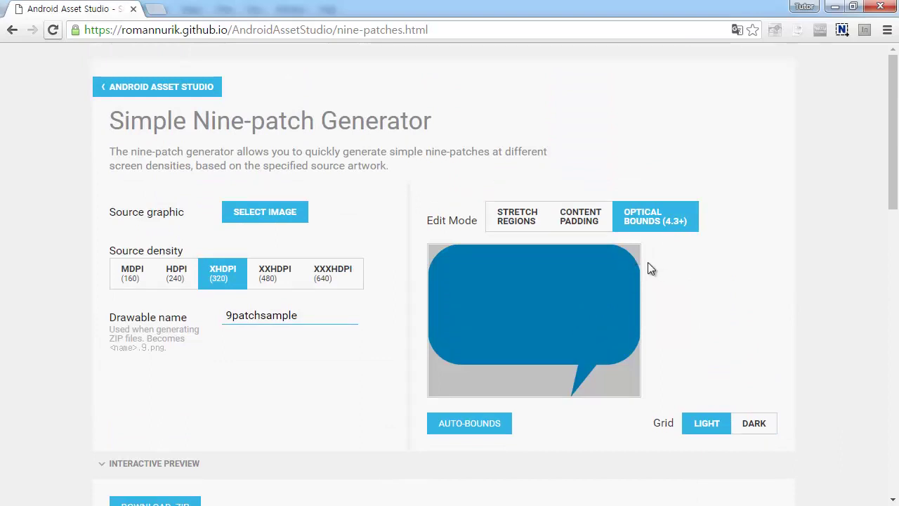
left_click(485, 424)
scroll(457, 365, "down", 6)
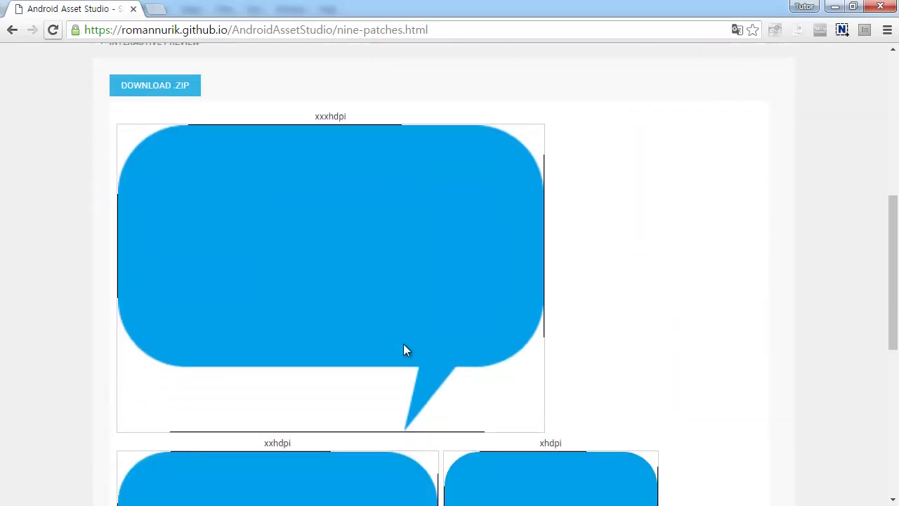
scroll(422, 344, "up", 5)
scroll(434, 344, "up", 1)
scroll(587, 277, "down", 1)
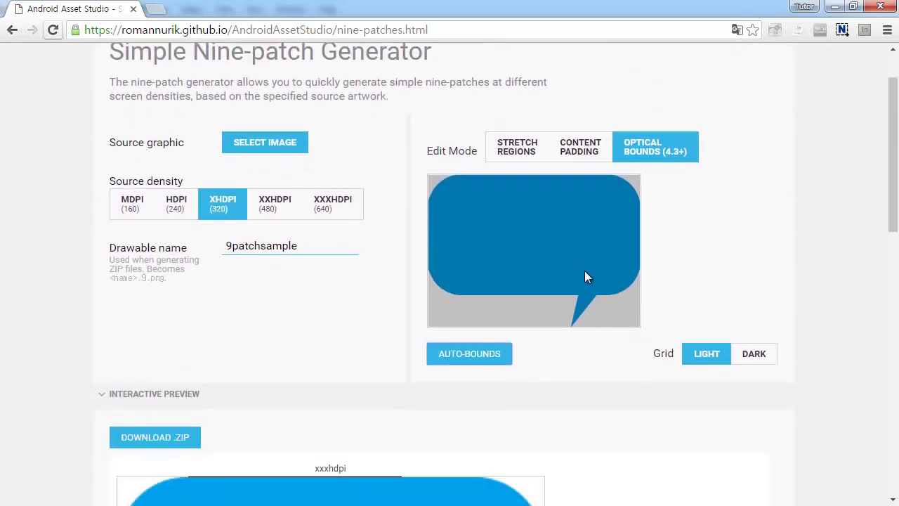
Step: Review the bubble's stretch regions and content padding by switching between their edit modes
left_click(590, 147)
left_click(534, 159)
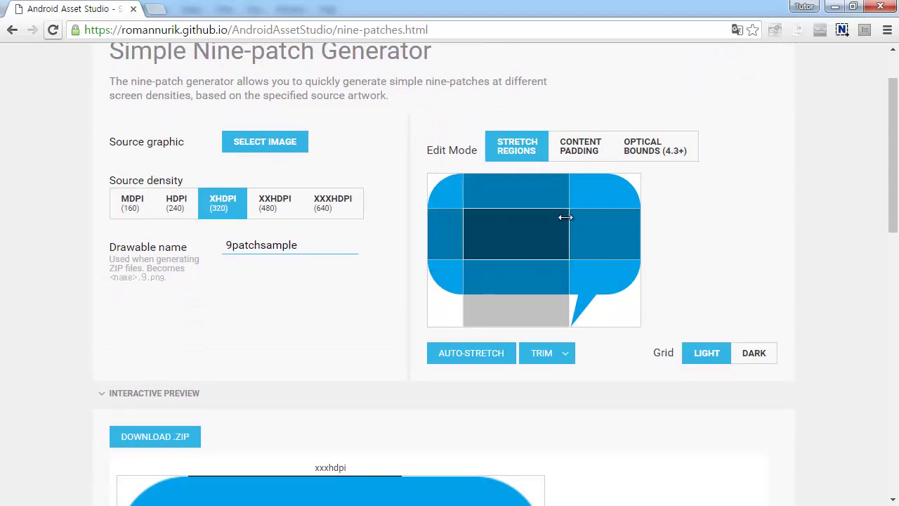
left_click(550, 155)
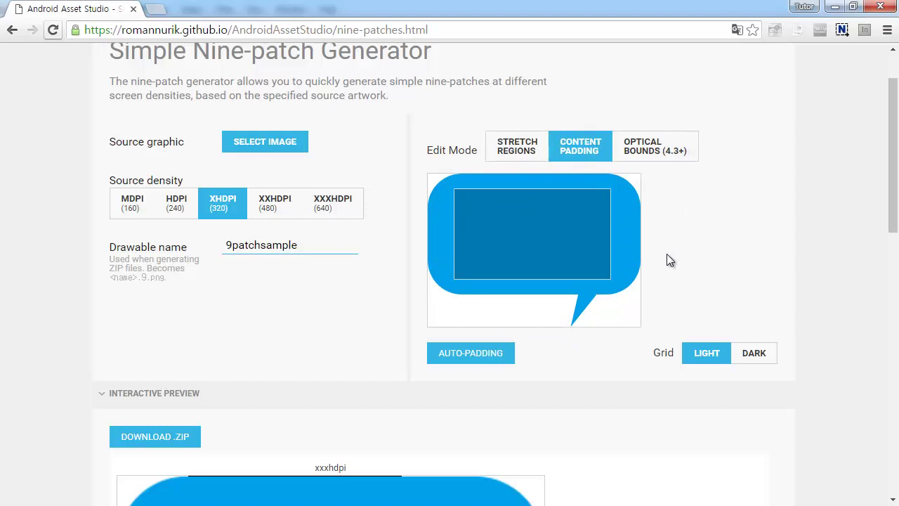
Step: Download the generated nine-patch set as a ZIP, open 9patchsample.9.zip, and reposition the archive window
scroll(168, 313, "down", 3)
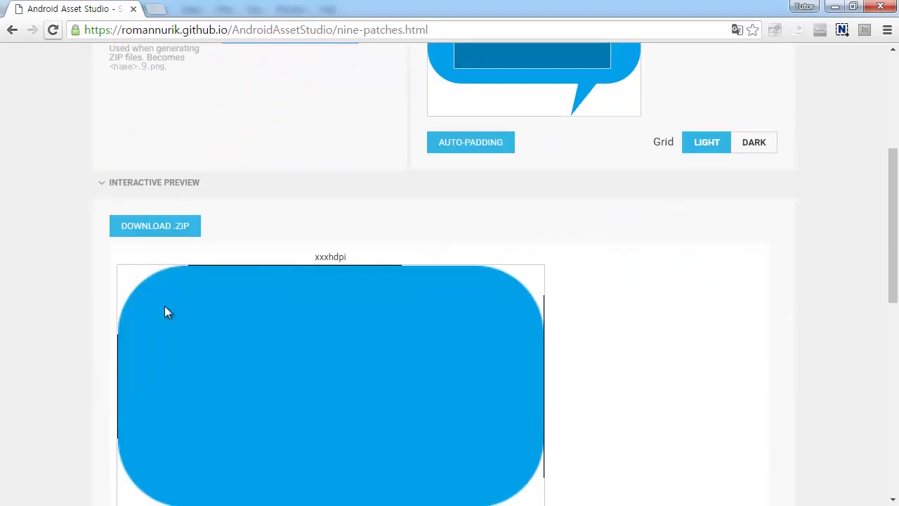
left_click(156, 226)
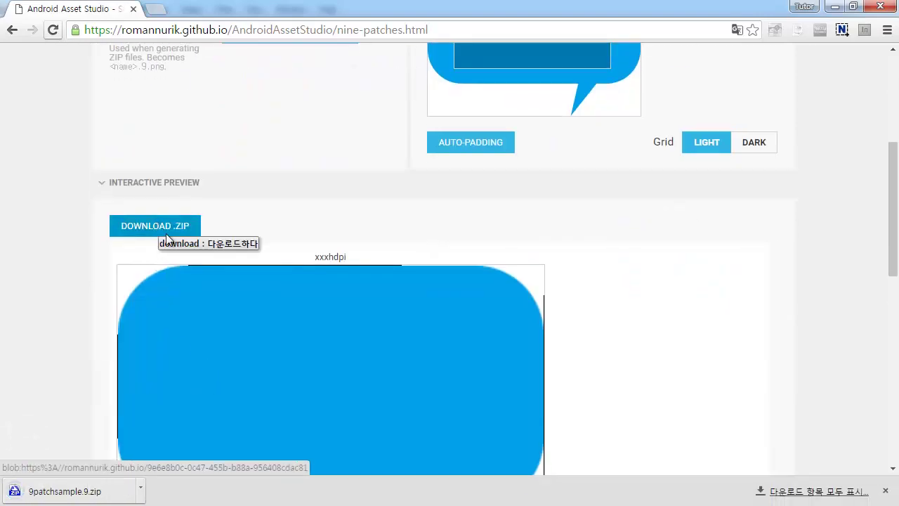
left_click(77, 494)
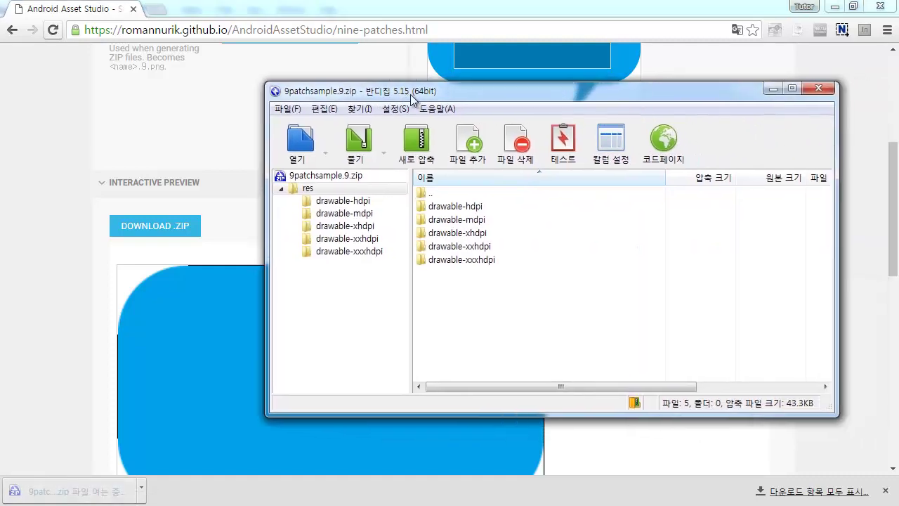
left_click_drag(410, 94, 329, 108)
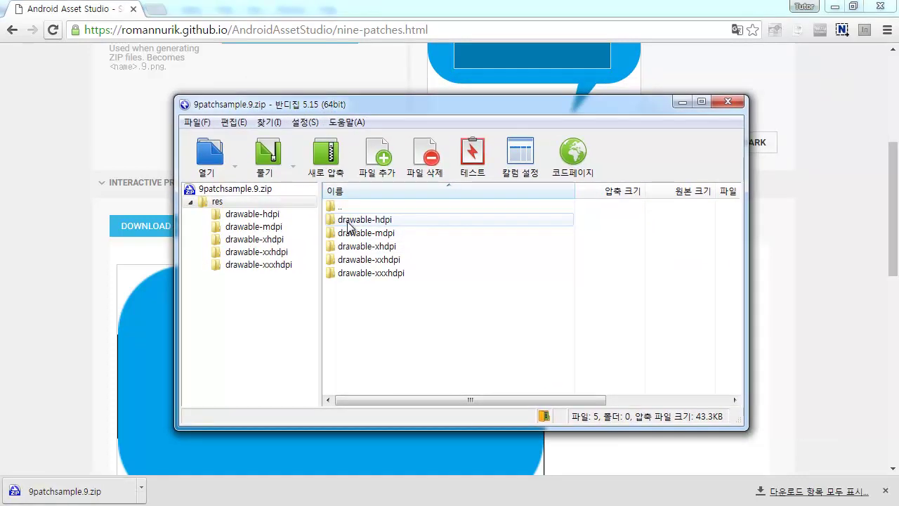
Step: Preview 9patchsample.9.png in the archive's drawable-xxxhdpi and drawable-xhdpi folders
double_click(388, 274)
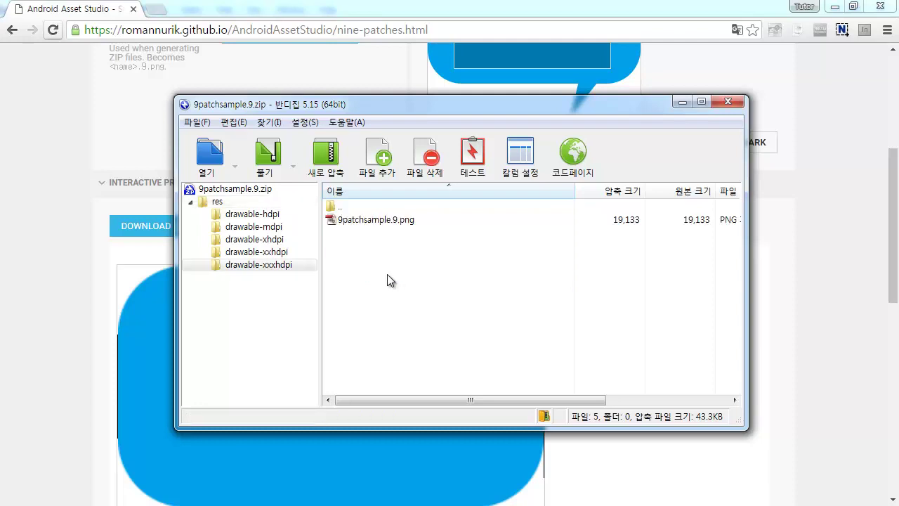
left_click(358, 222)
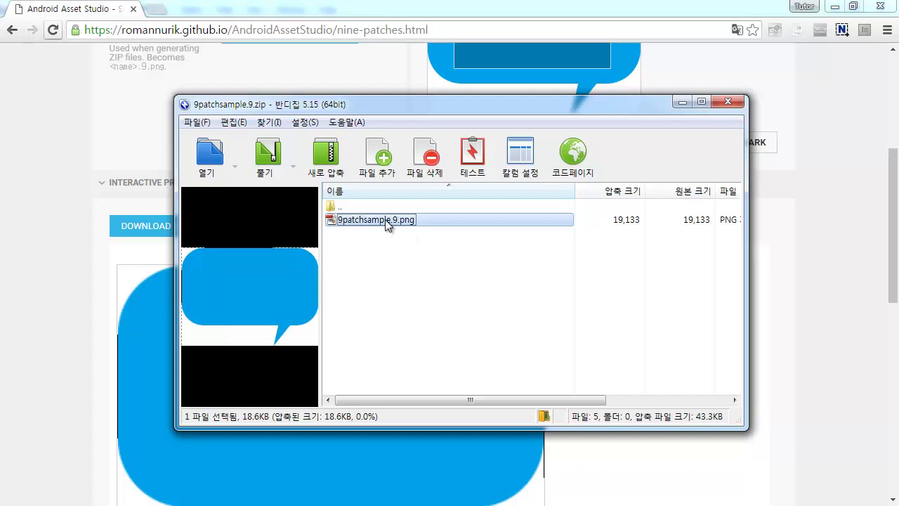
double_click(349, 205)
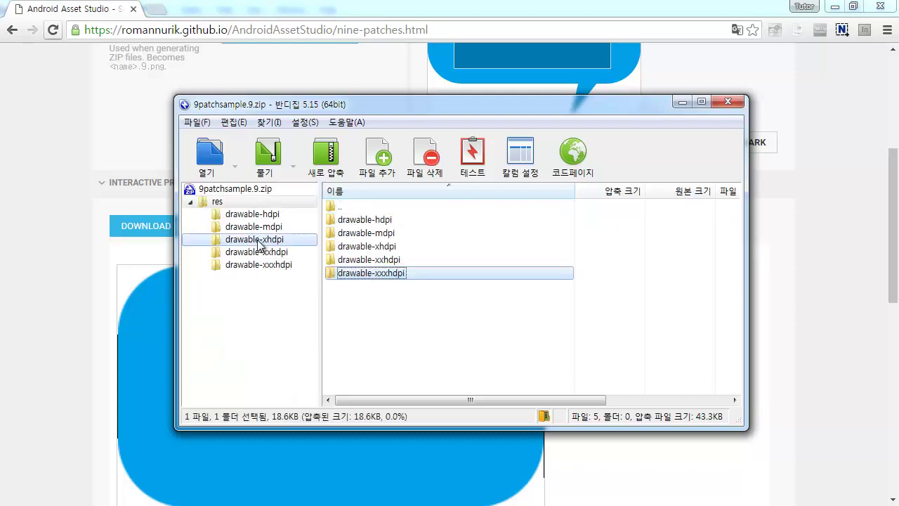
left_click(257, 240)
left_click(373, 222)
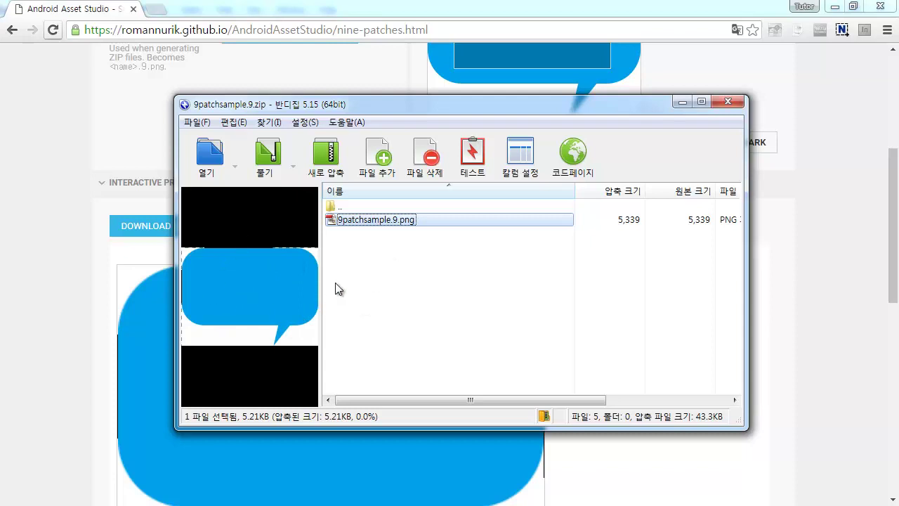
Step: Preview 9patchsample.9.png in the archive's drawable-mdpi folder, then close the archive
double_click(342, 206)
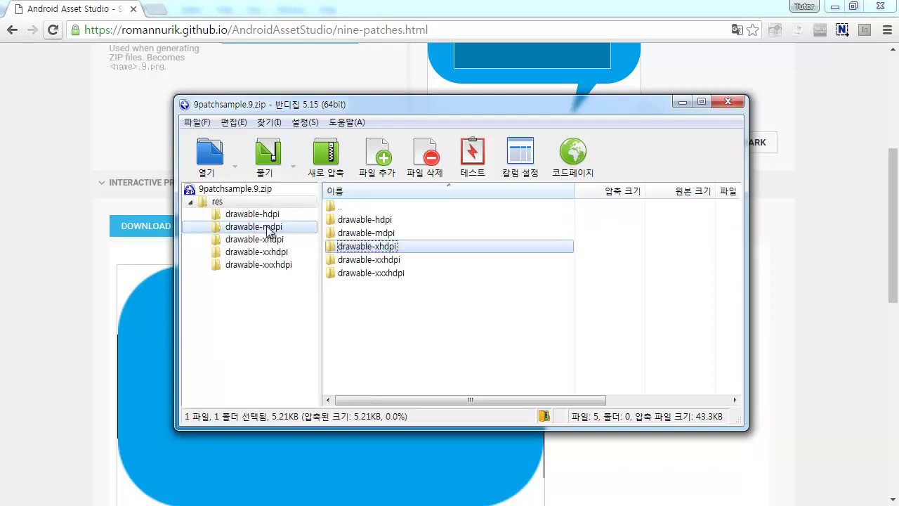
left_click(271, 229)
left_click(366, 222)
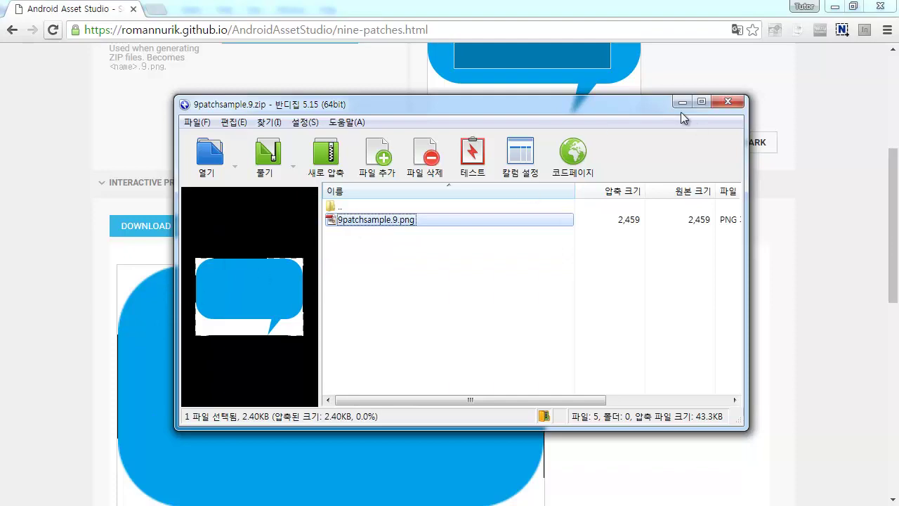
key("Escape")
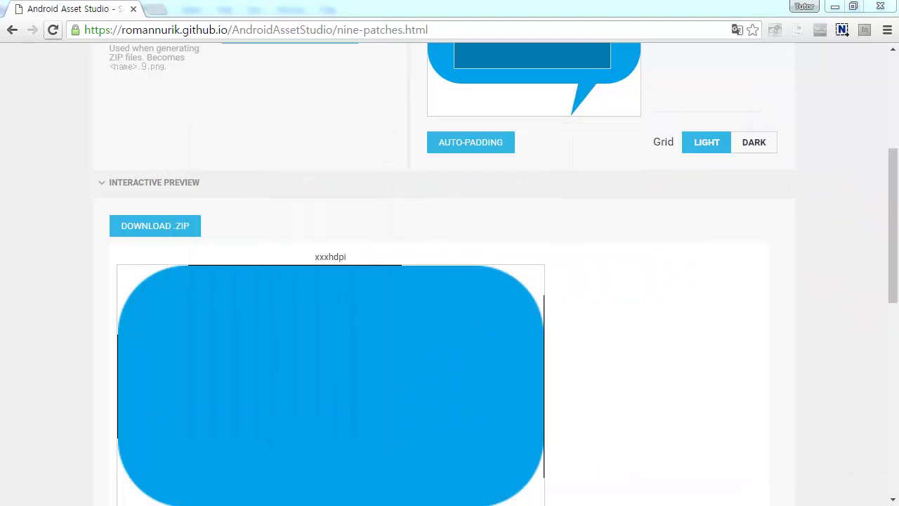
Step: Review the generator's source and content padding settings, then switch back to 9patchsample.png in Draw 9-patch
scroll(582, 266, "up", 5)
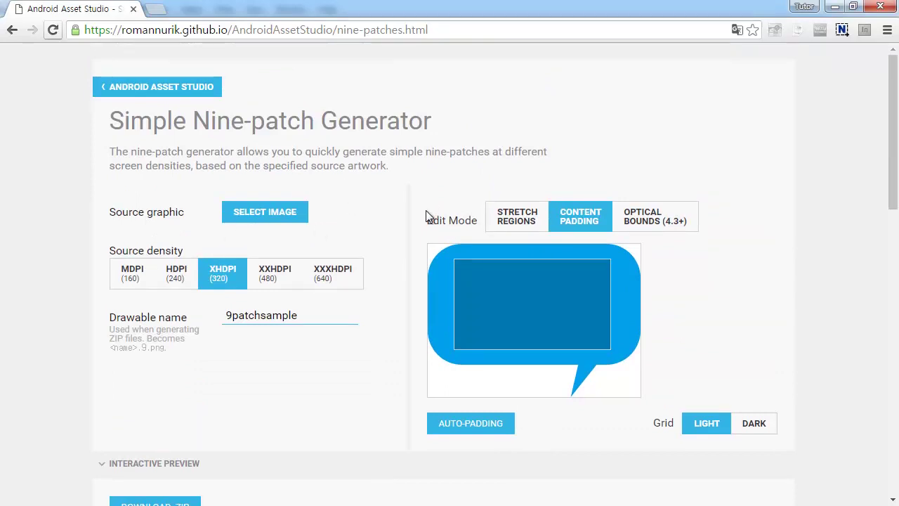
mouse_move(435, 220)
left_click(834, 7)
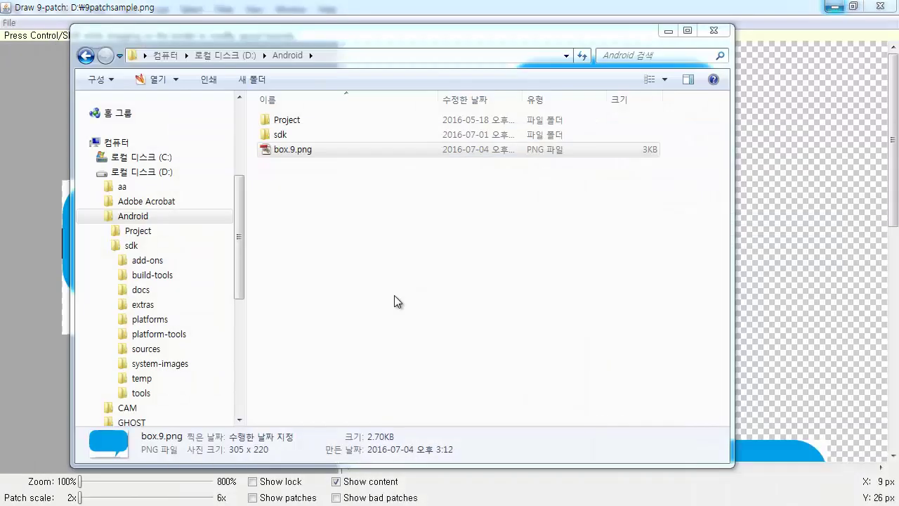
double_click(292, 149)
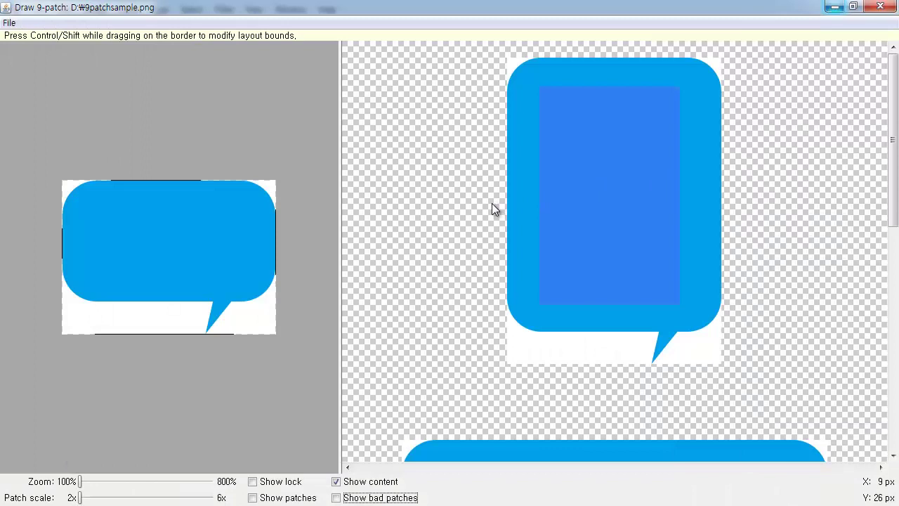